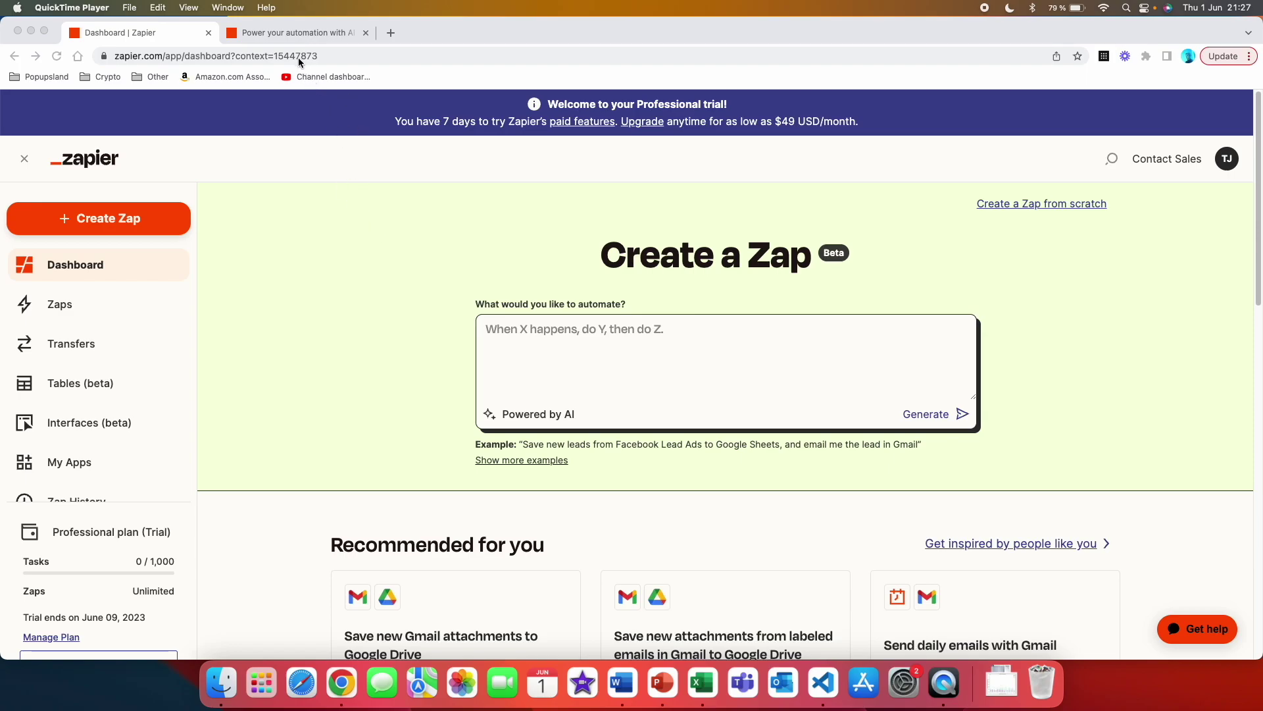
Step: Go to Zapier's AI features page and put the cursor in the AI beta signup email field
left_click(299, 32)
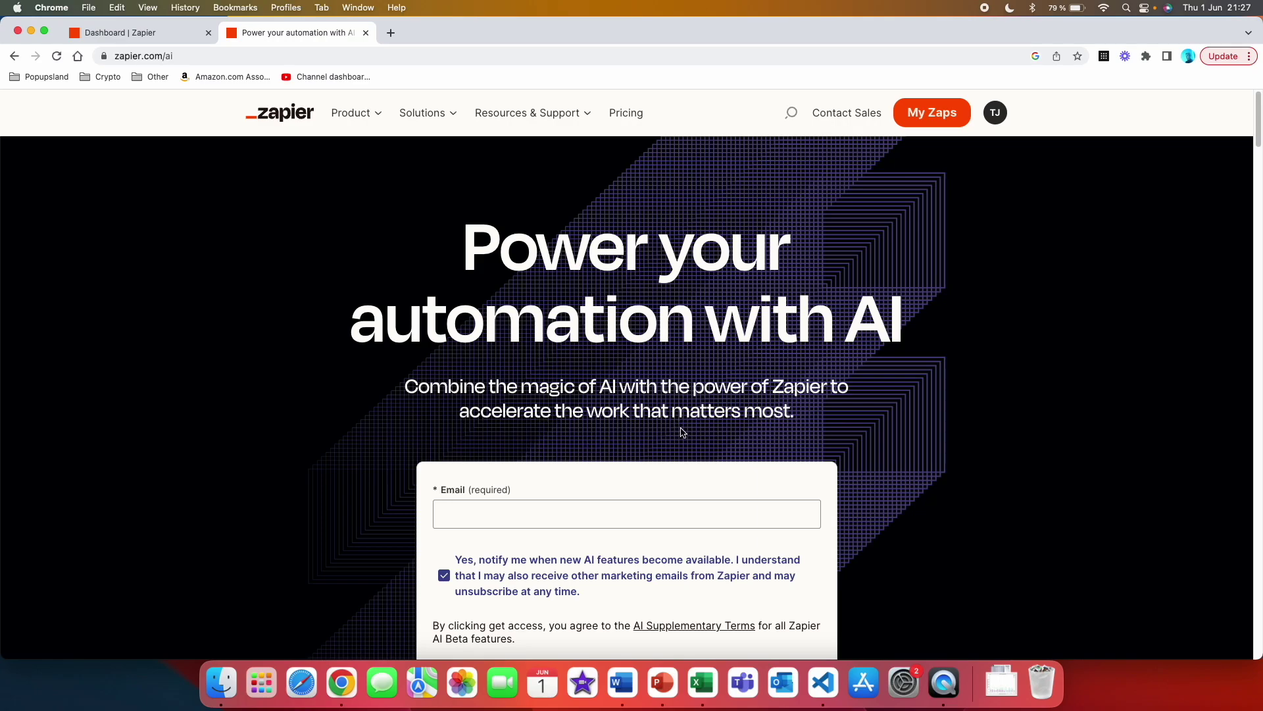
scroll(640, 406, "down", 3)
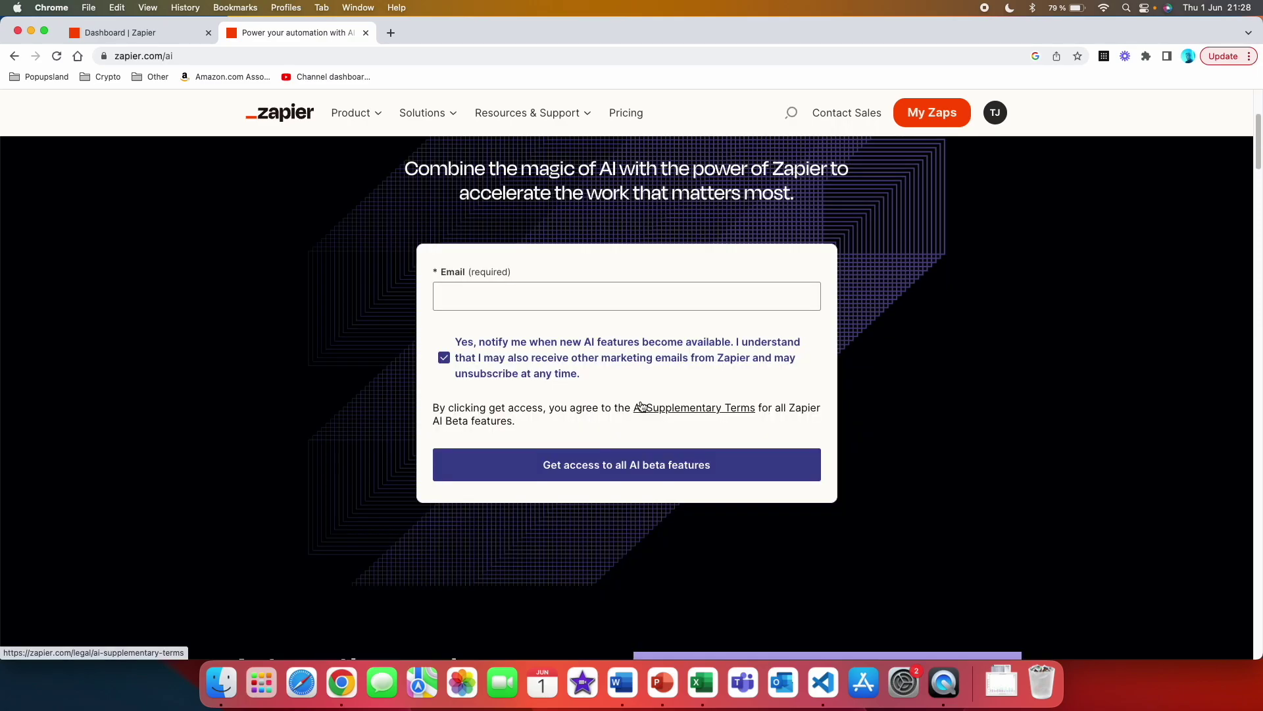
left_click(488, 294)
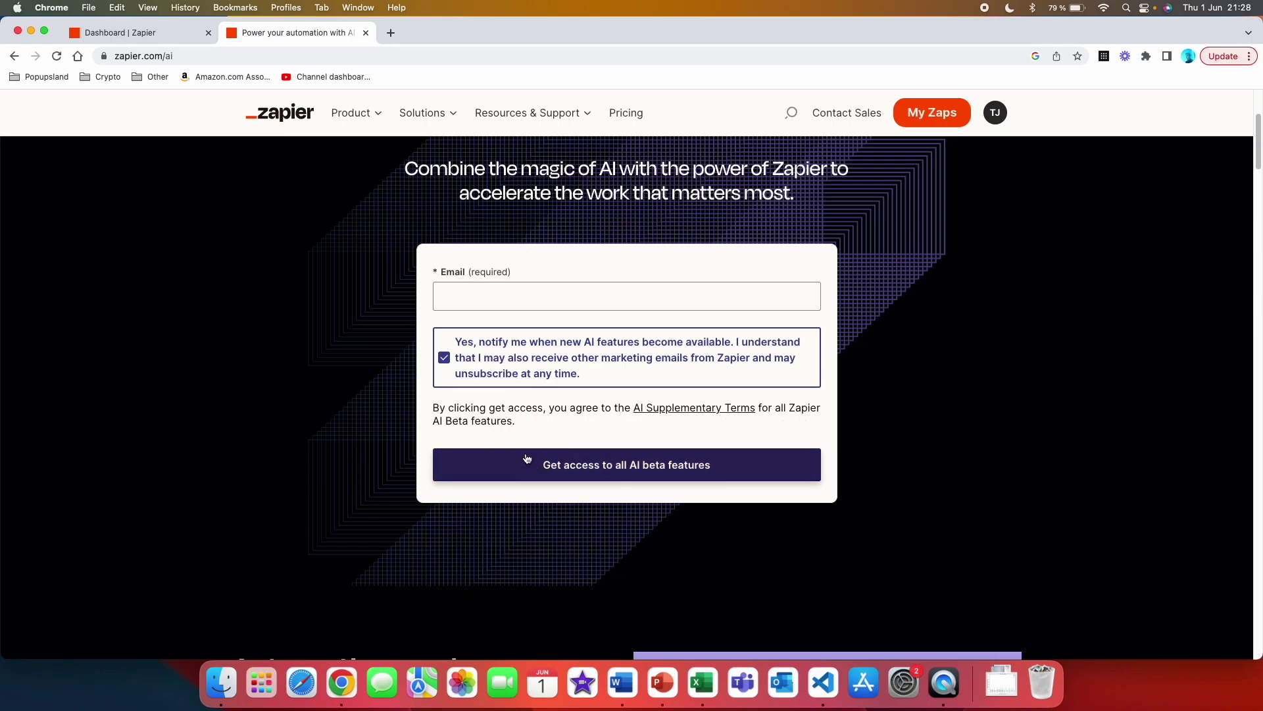
Step: Scroll the AI page past 'Automation made easier with AI' to 'Turn a sentence into code'
scroll(559, 460, "down", 7)
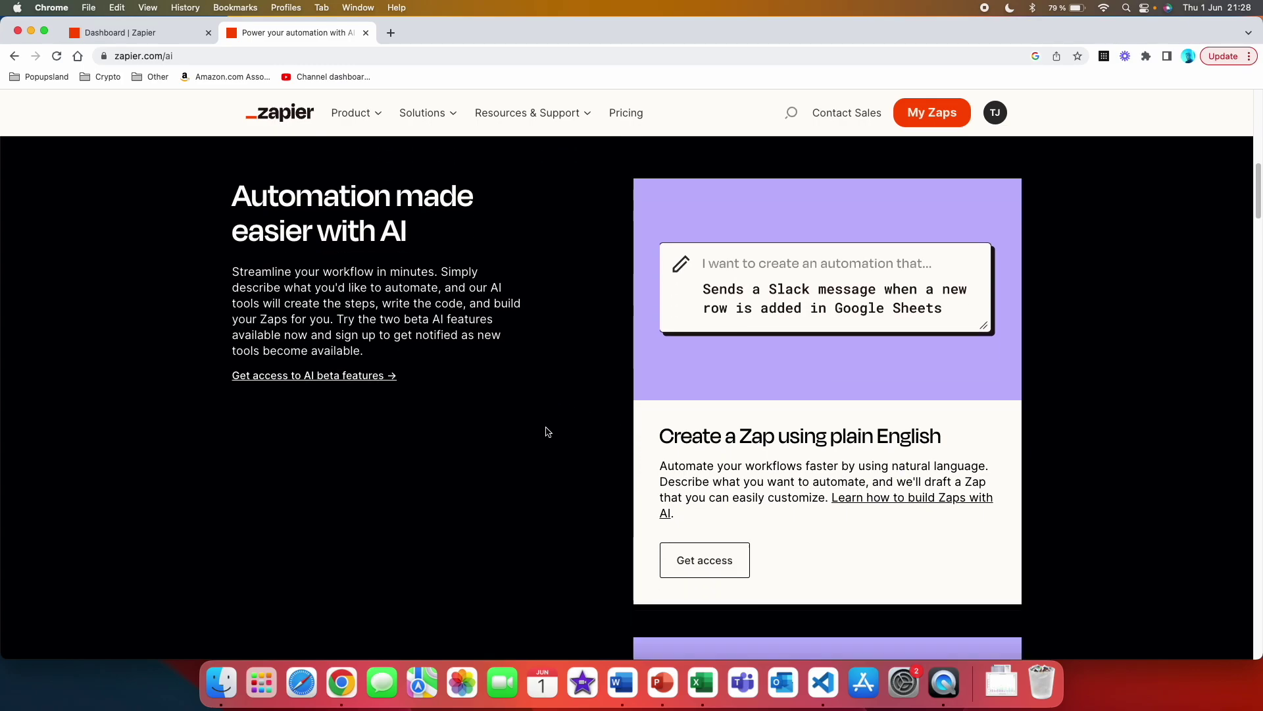
scroll(546, 431, "down", 1)
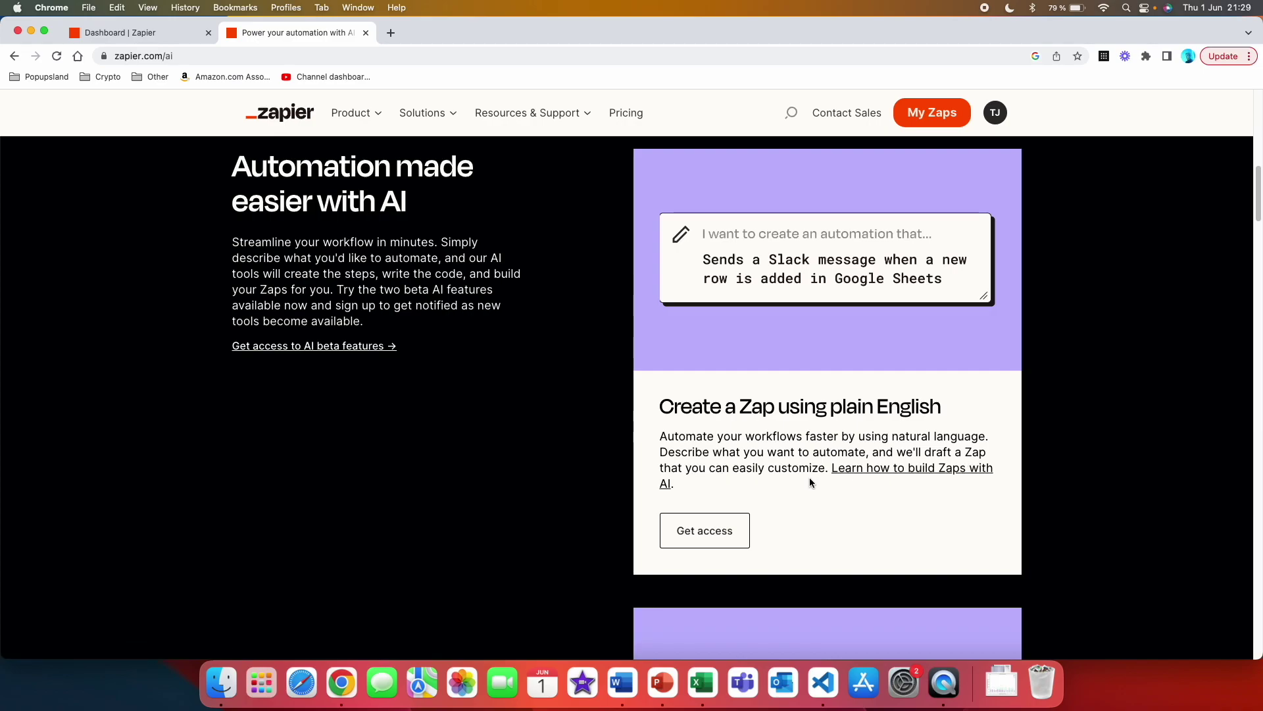
scroll(861, 502, "down", 6)
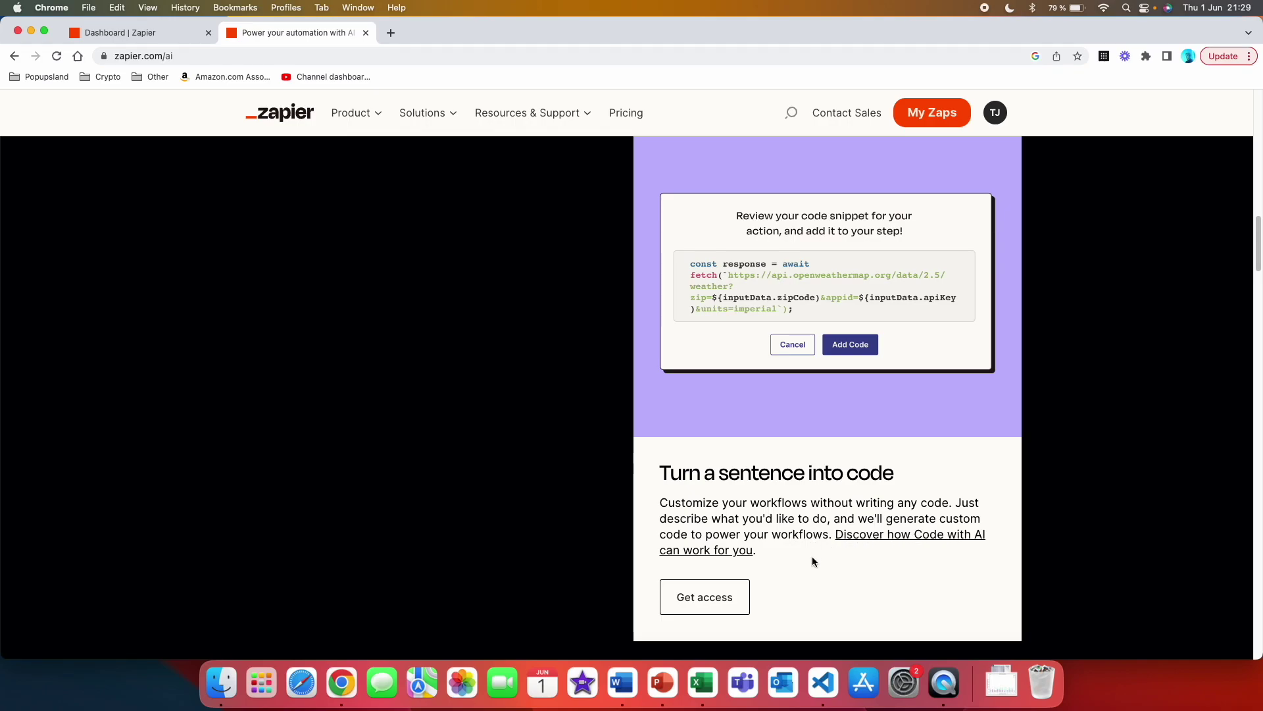
Step: Scroll past the Interfaces chatbot and 'Put AI to work' sections to the beta access button
scroll(883, 448, "down", 5)
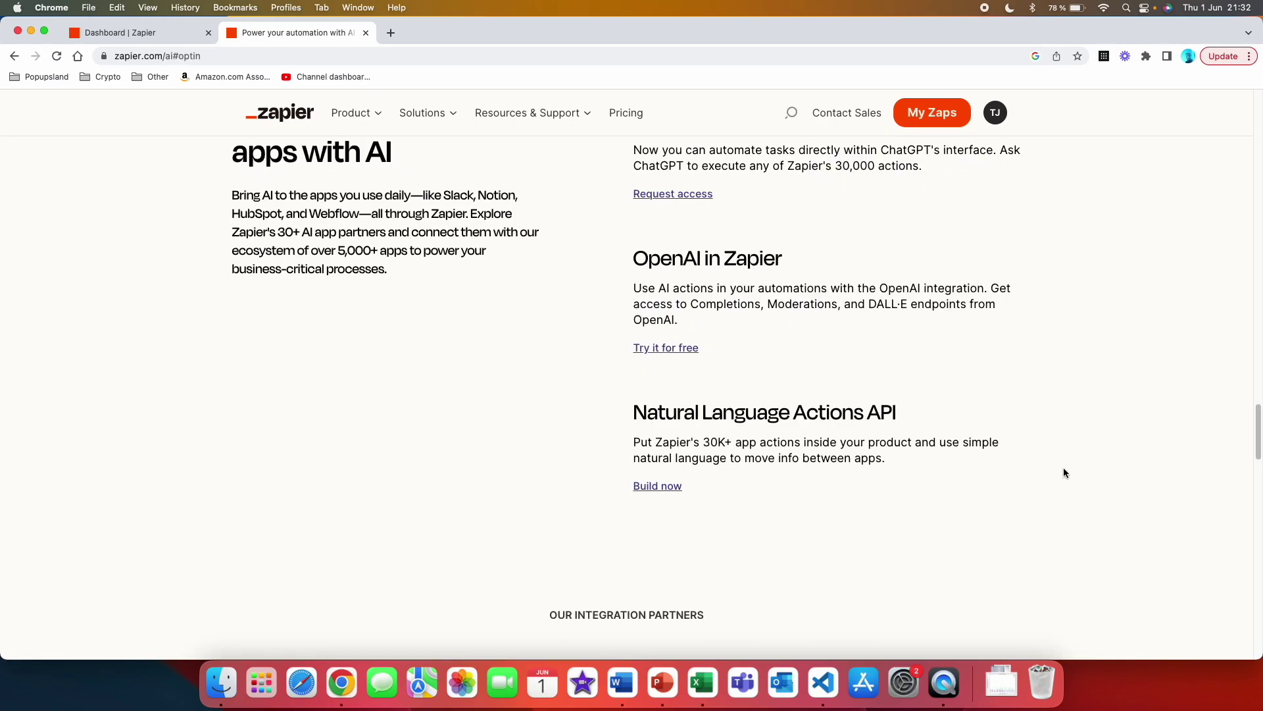
scroll(1063, 472, "down", 15)
scroll(1064, 472, "down", 15)
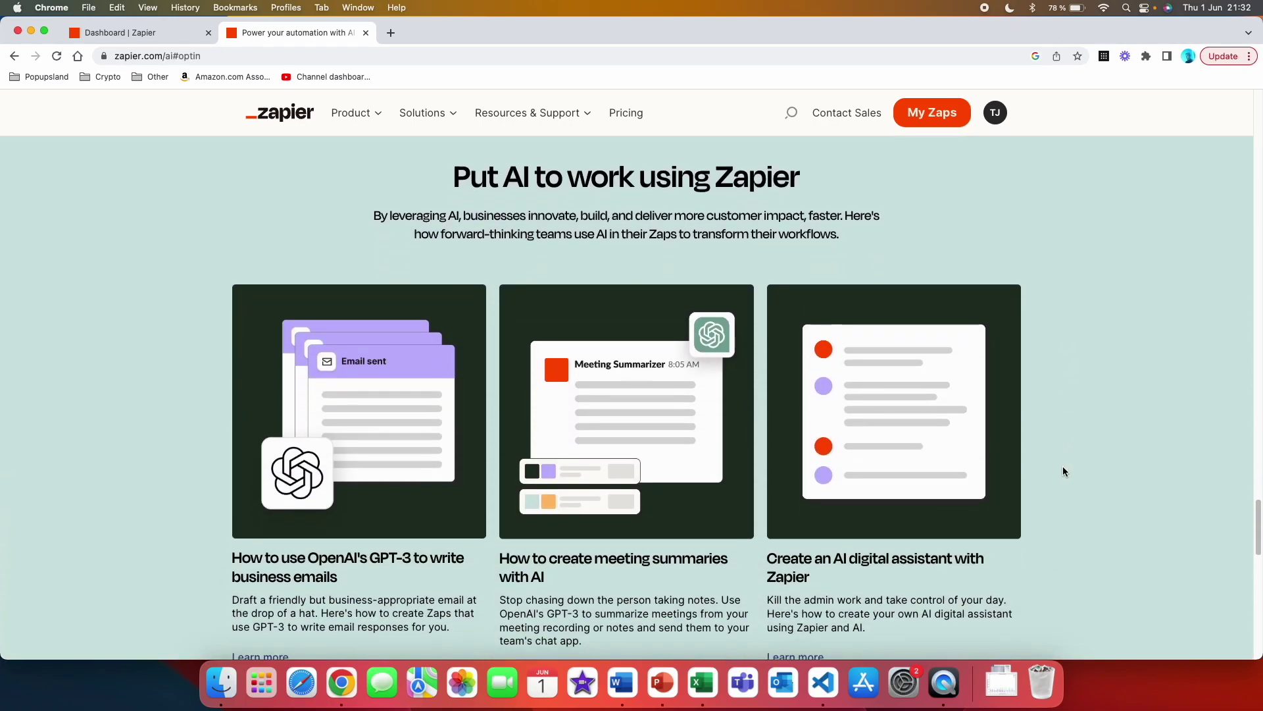
scroll(1063, 472, "down", 3)
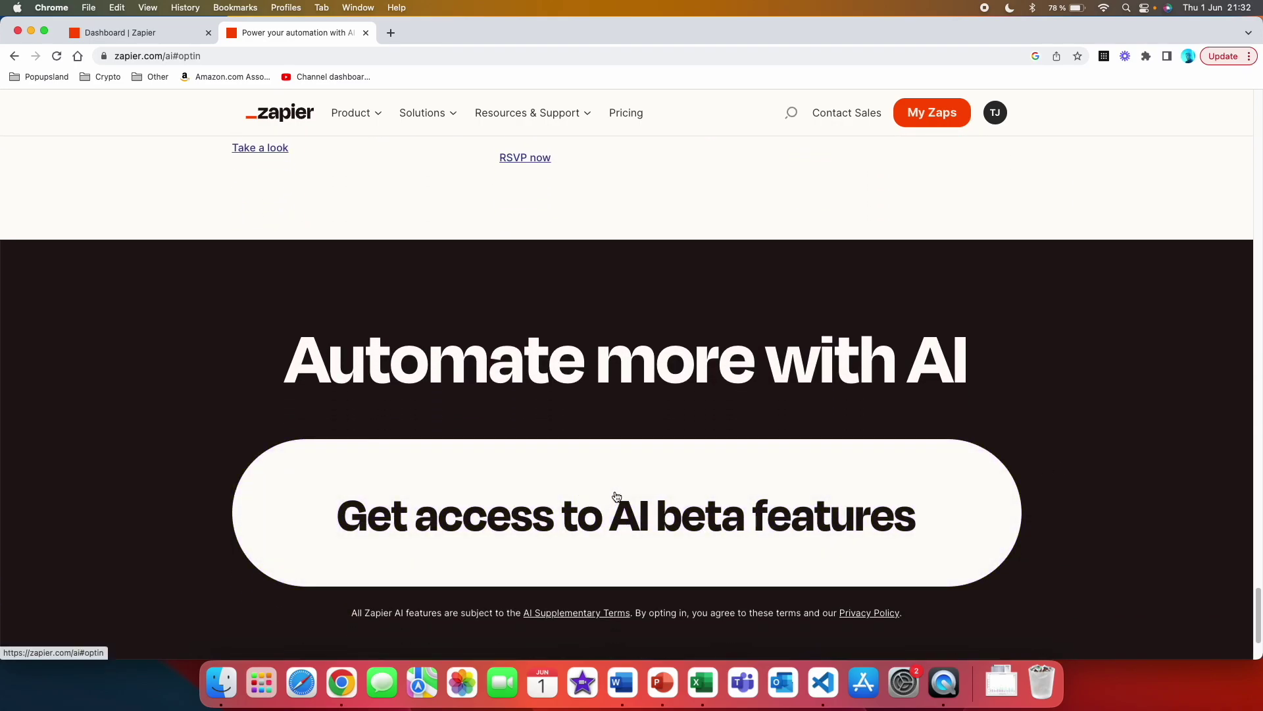
Step: Jump to the AI beta signup email field, then show more examples on Create a Zap
left_click(617, 497)
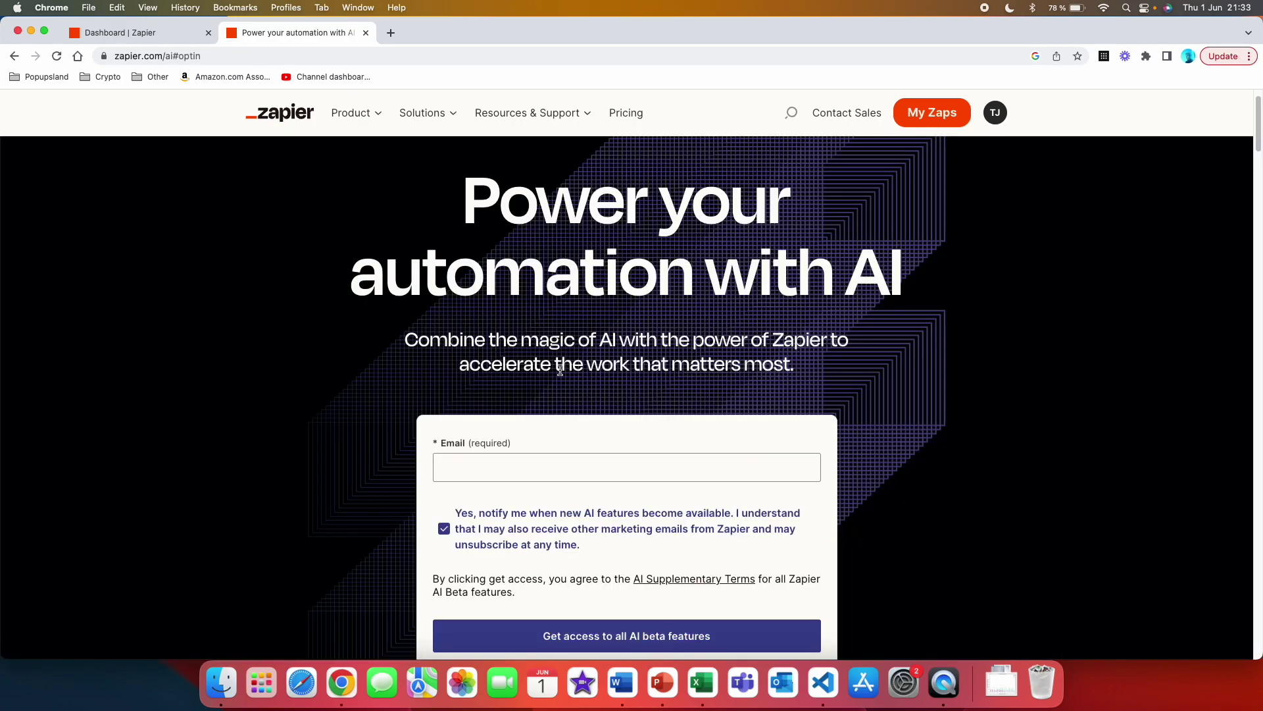
scroll(563, 386, "down", 1)
left_click(470, 444)
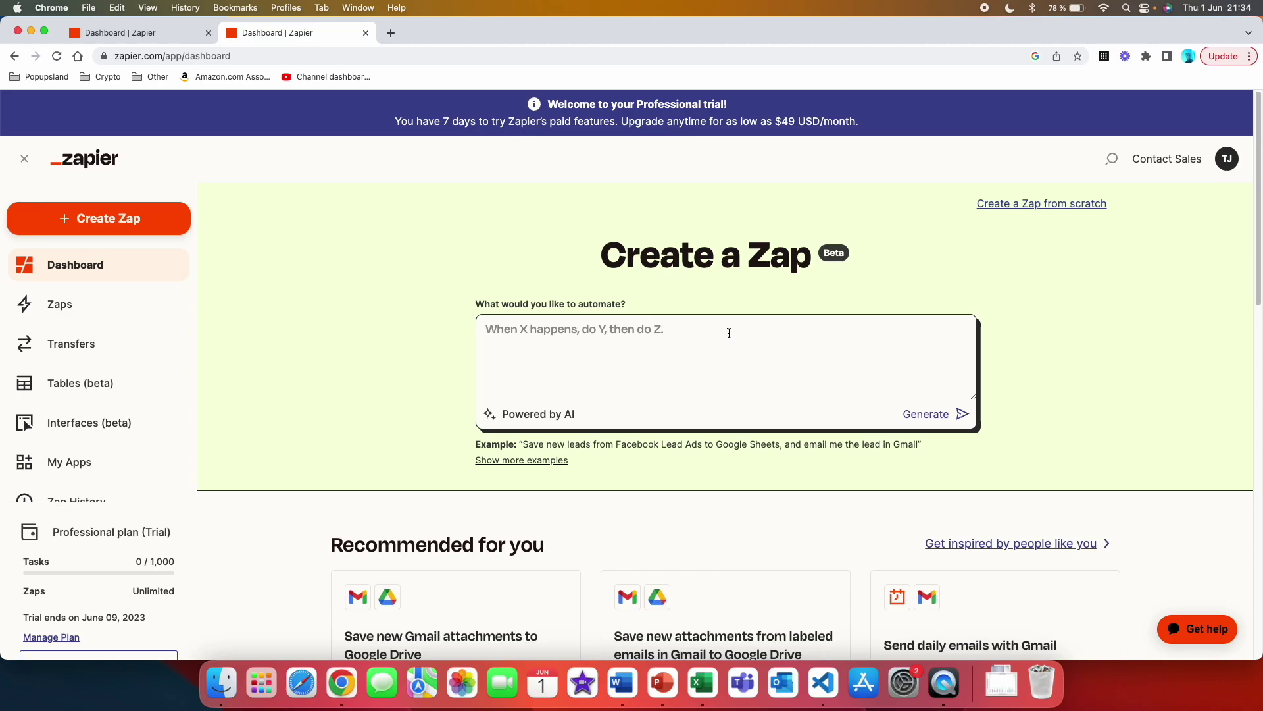
left_click(531, 460)
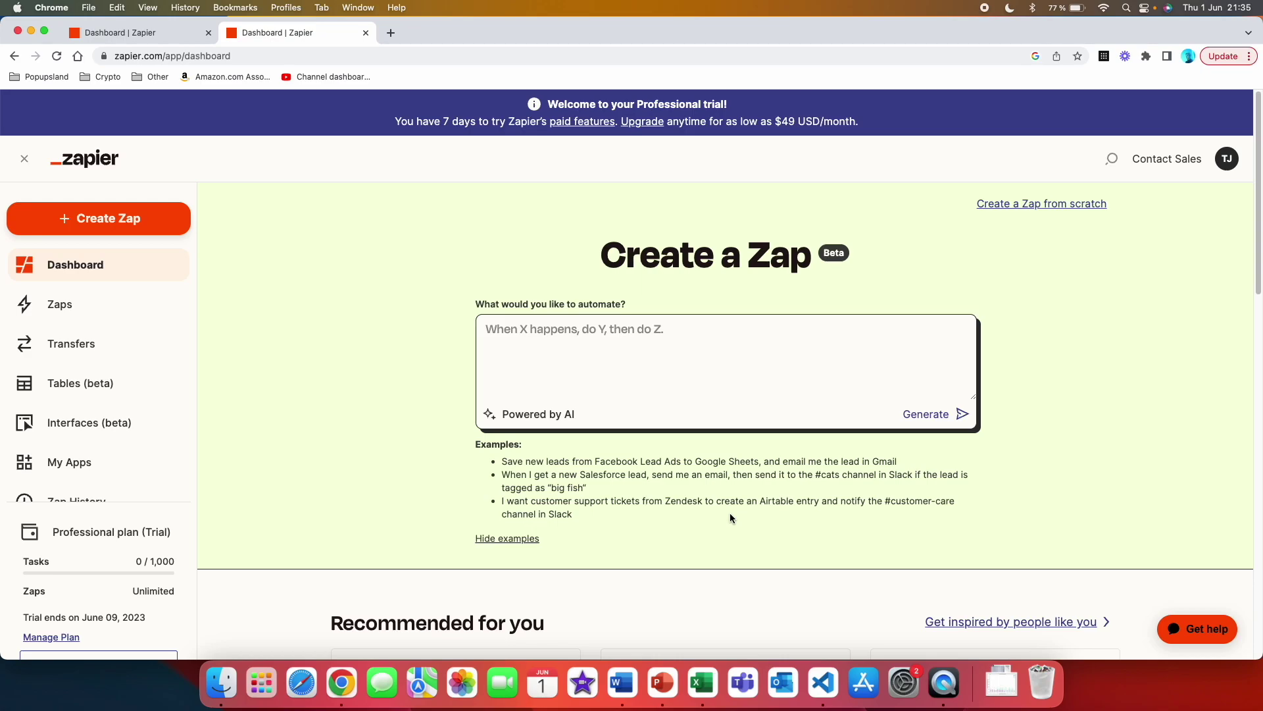
Step: Select the first example prompt, saving Facebook Lead Ads leads to Google Sheets
triple_click(669, 462)
key("super+c")
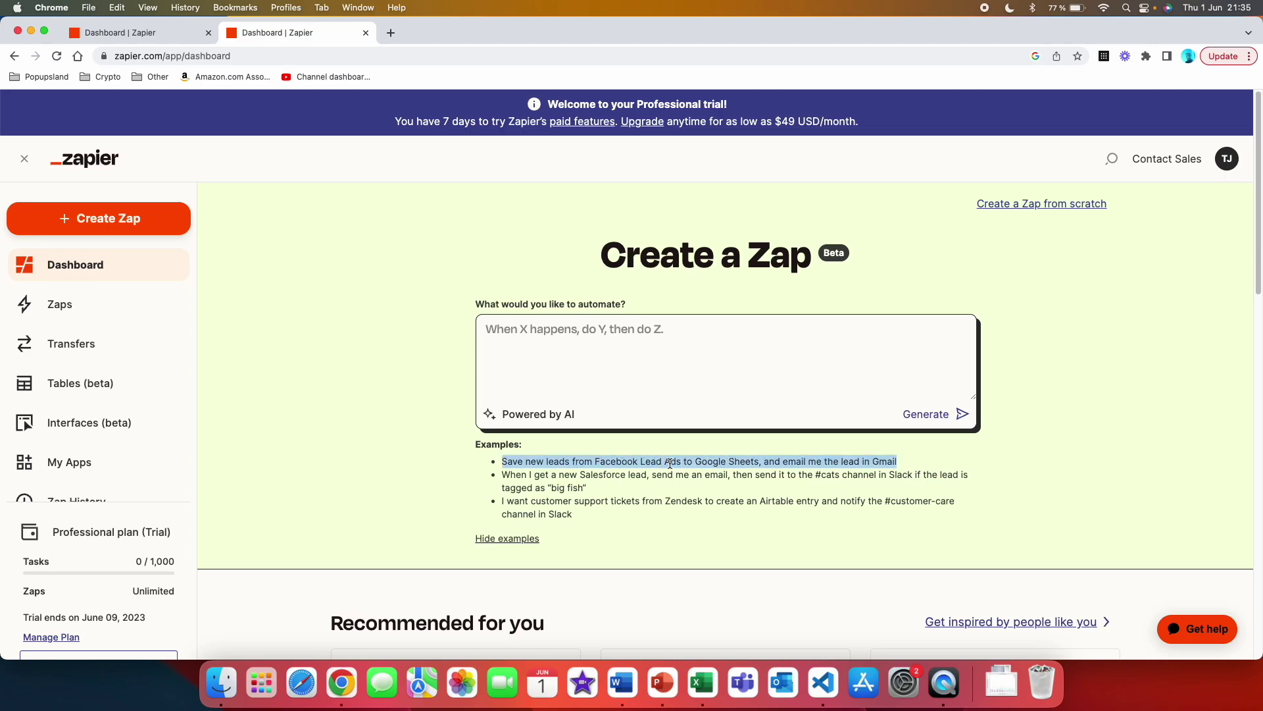
Step: Paste the Facebook Lead Ads example into the prompt box and generate a Zap, accepting the AI terms
left_click(618, 342)
key("super+v")
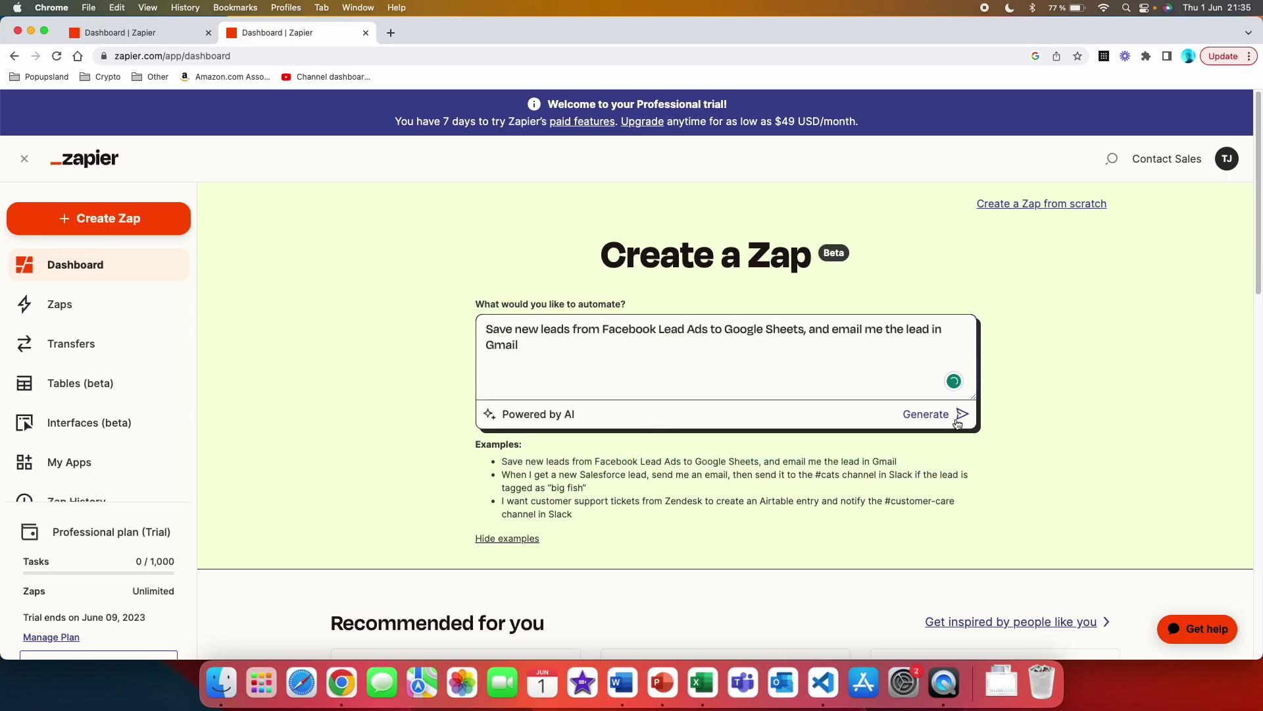
left_click(959, 416)
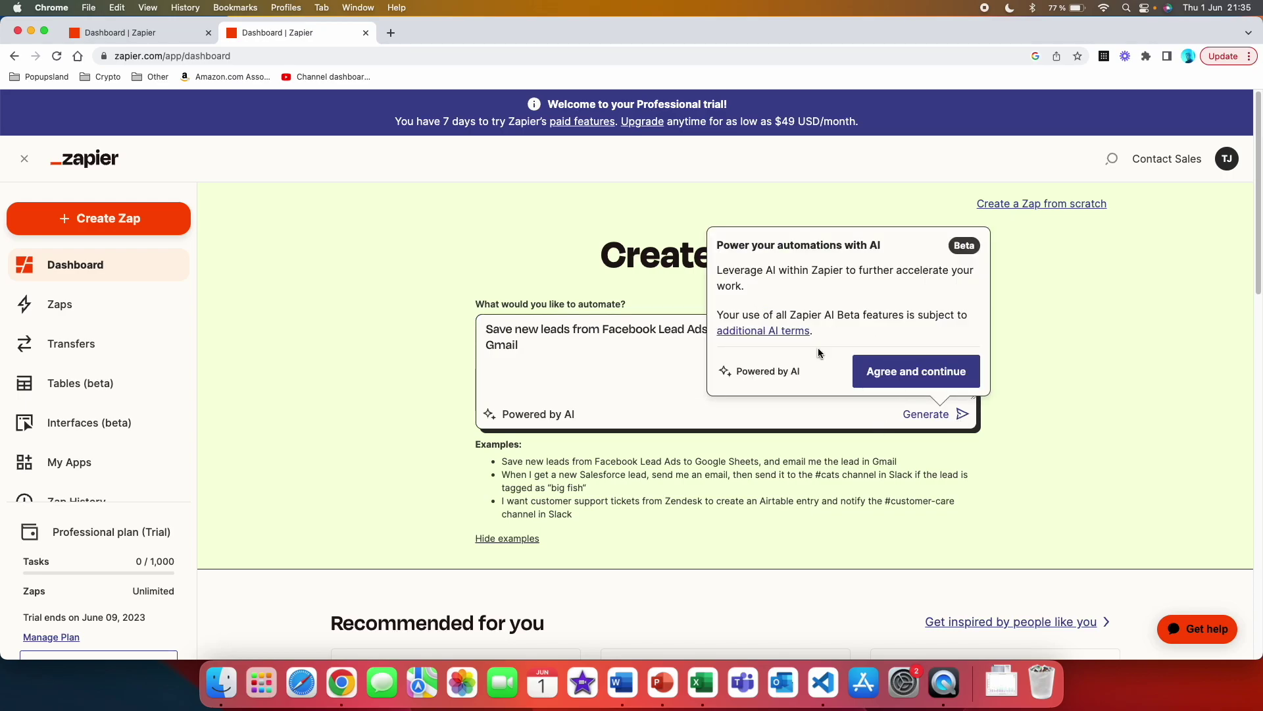
left_click(950, 379)
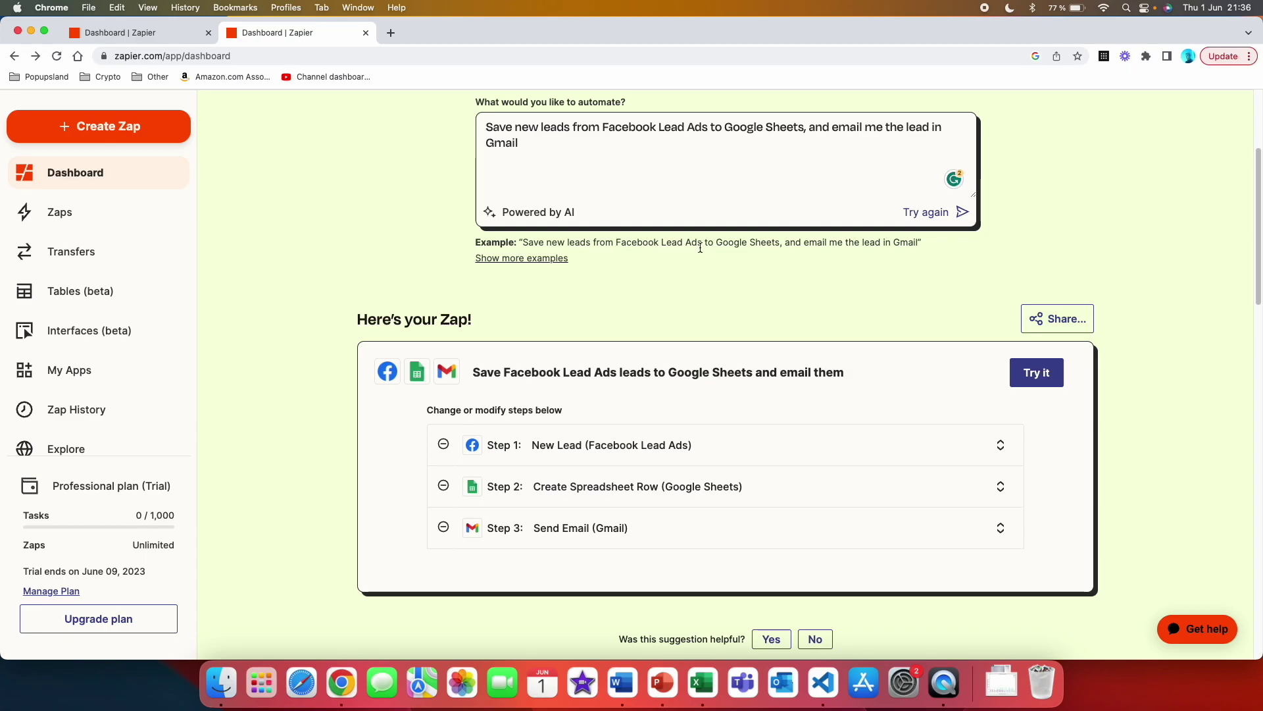
Step: Review Step 1's trigger alternatives, cancel deleting the Facebook Lead Ads step, and open the Zap
left_click(1001, 445)
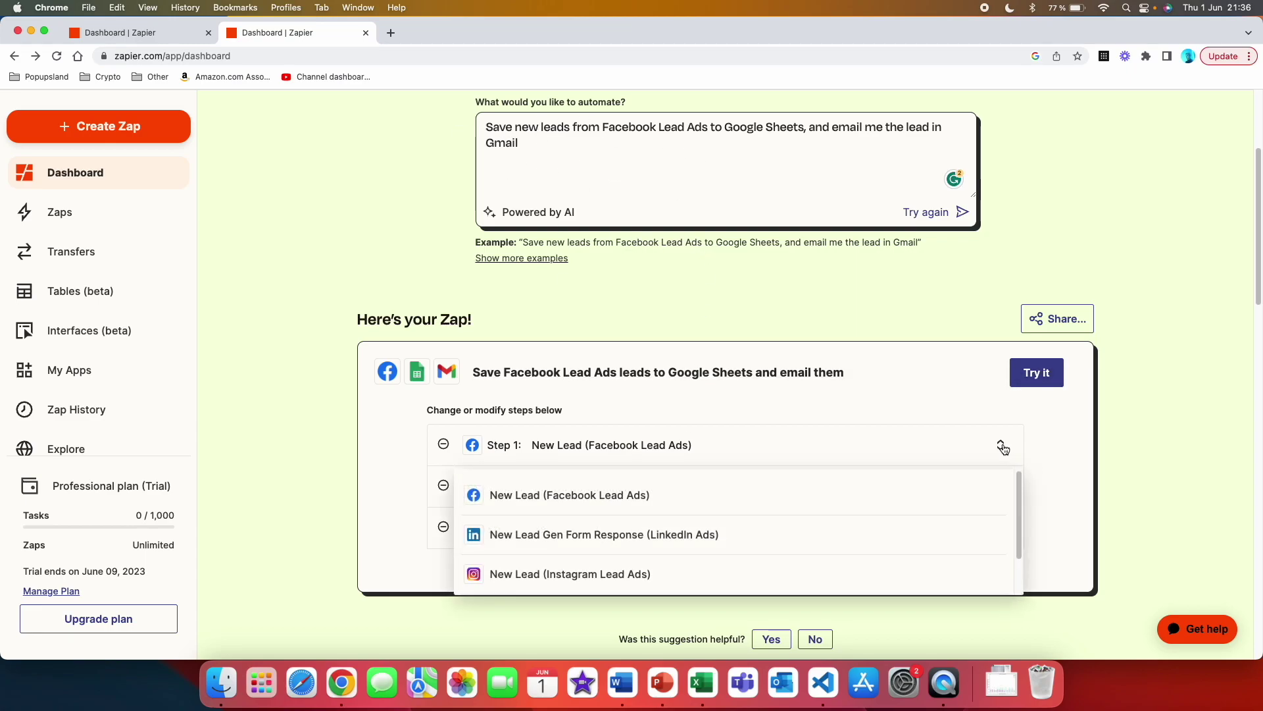
scroll(773, 531, "down", 1)
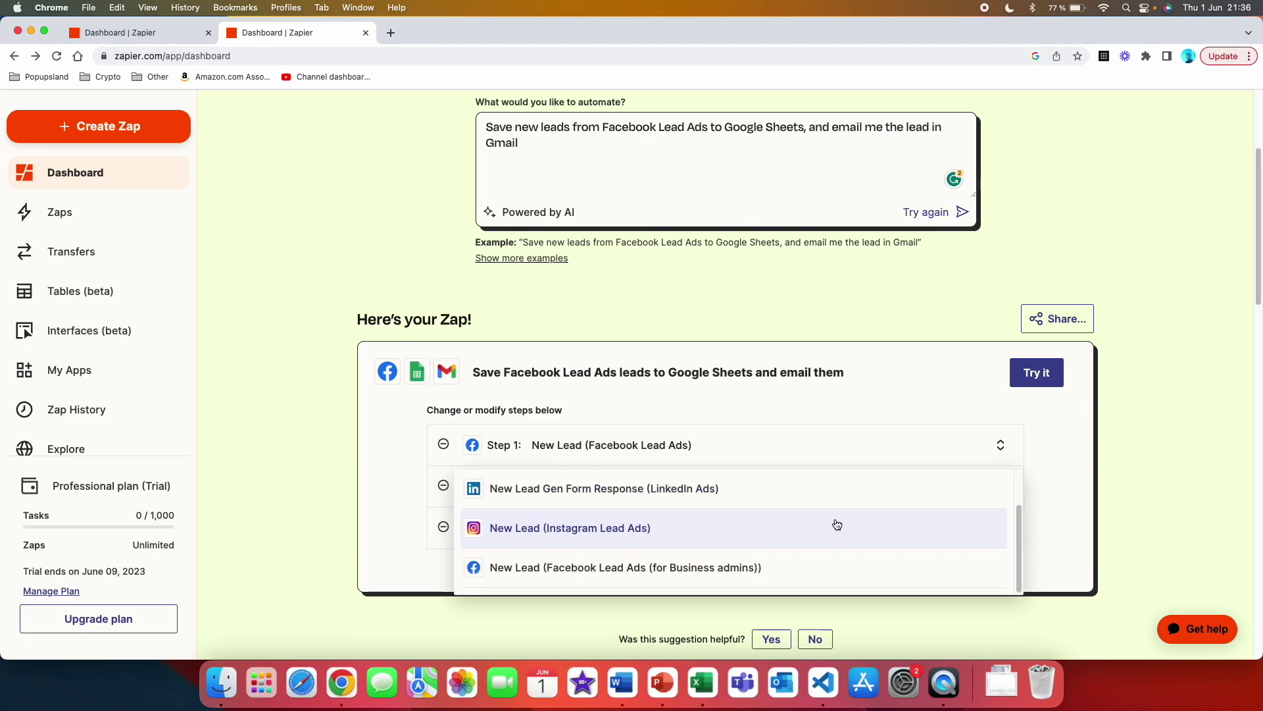
left_click(443, 446)
left_click(444, 446)
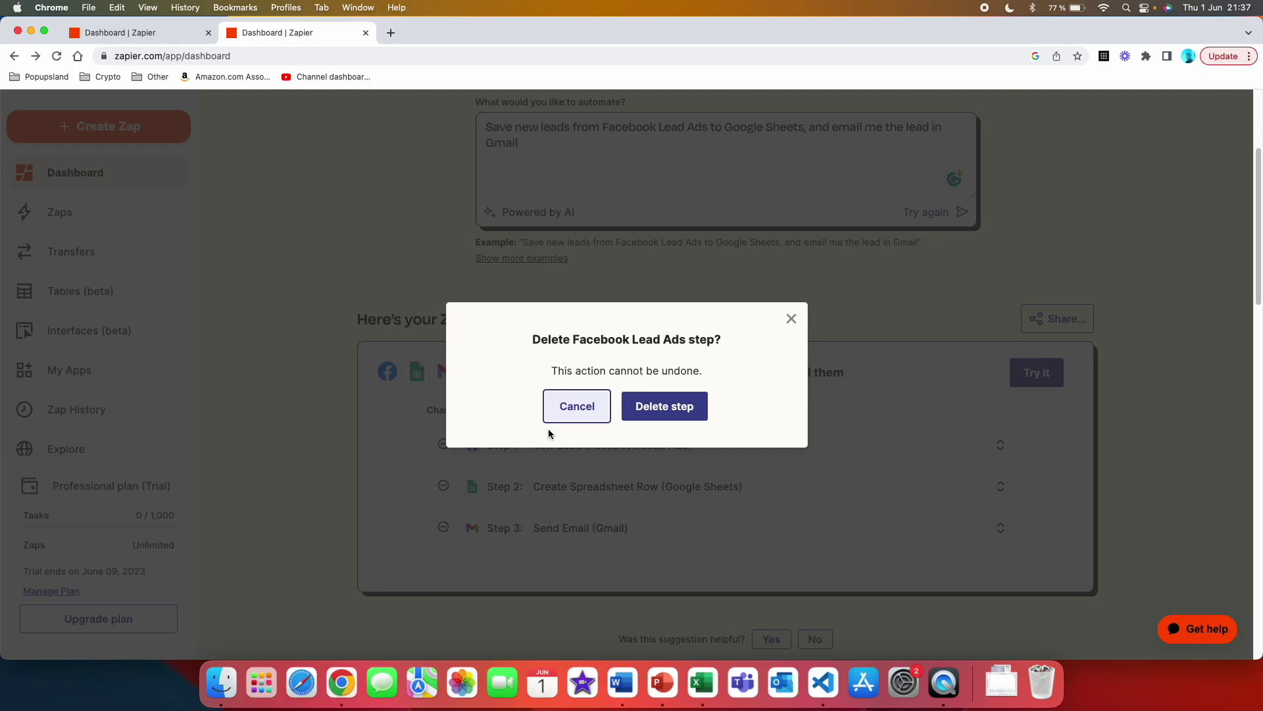
left_click(791, 318)
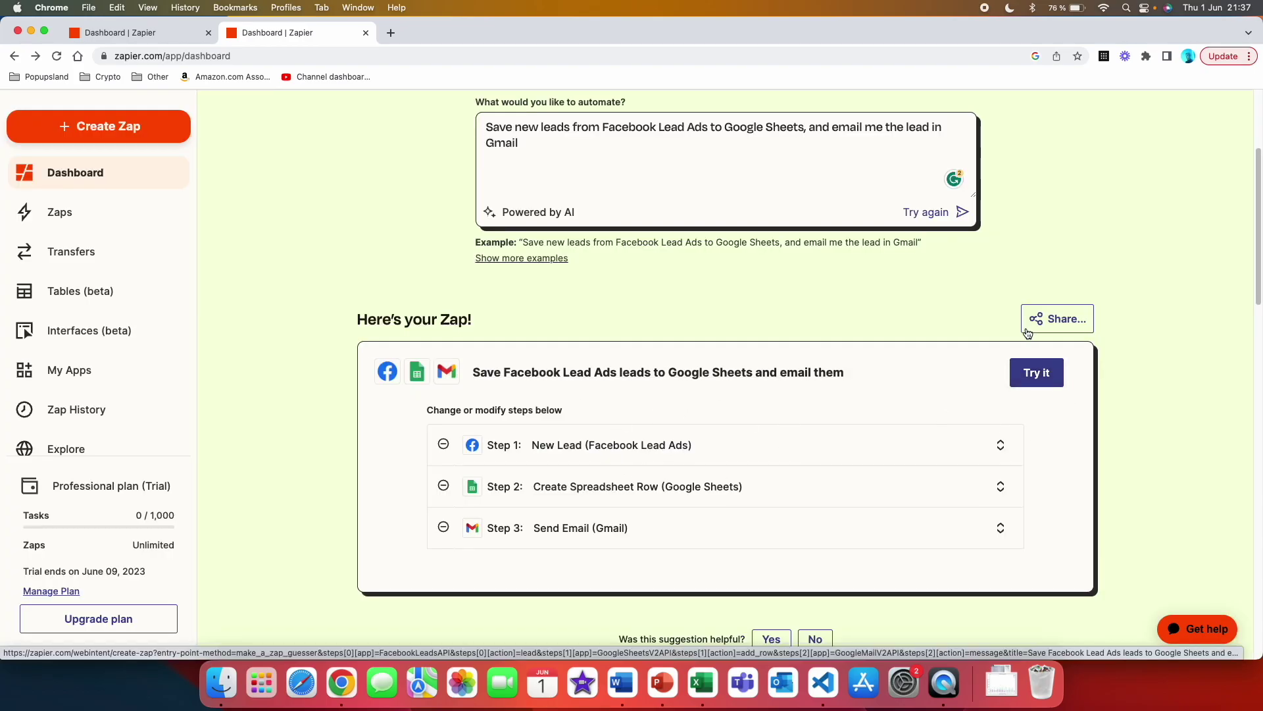
left_click(1035, 374)
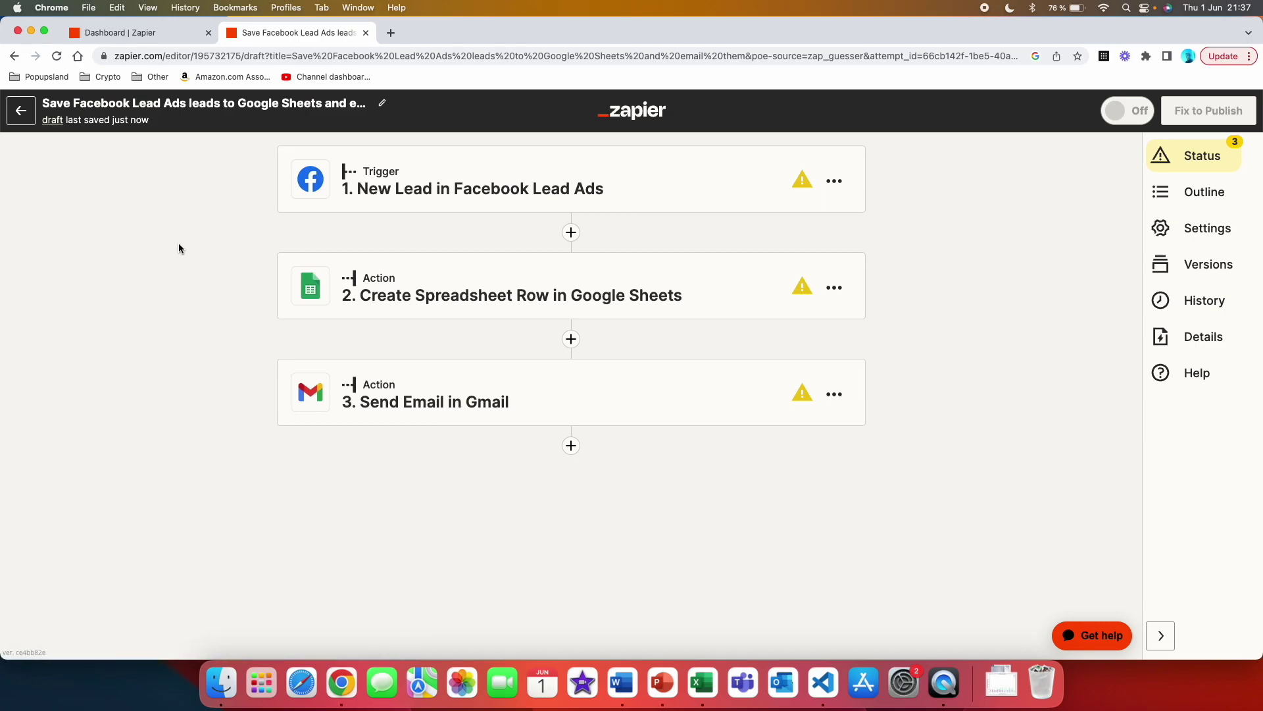
Step: Expand the Facebook Lead Ads trigger card to check its account requirement
left_click(632, 188)
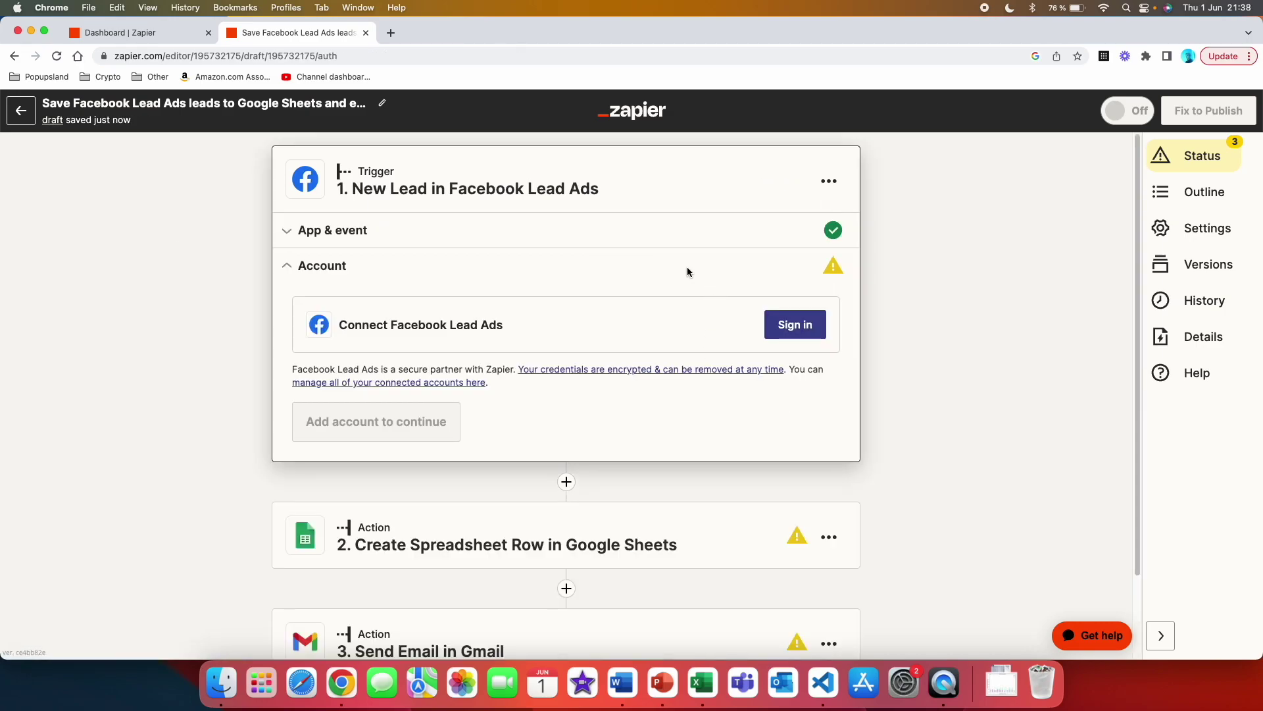
scroll(658, 556, "down", 3)
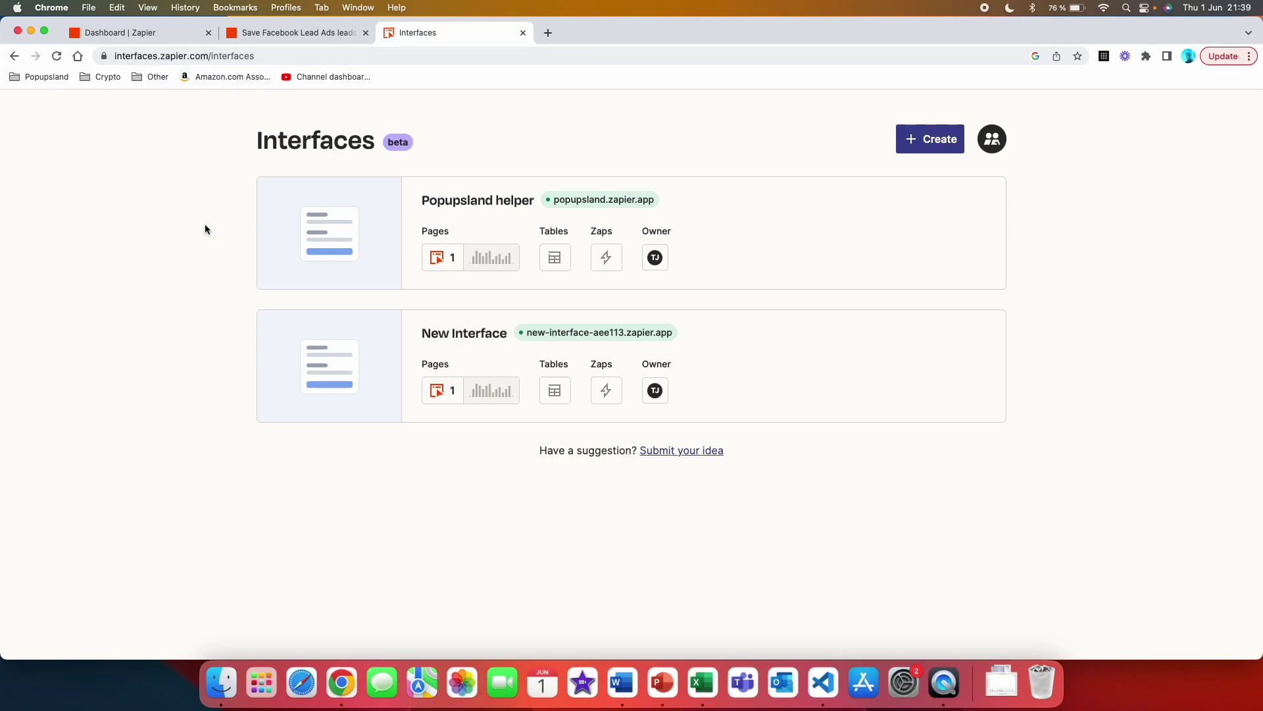
Step: Browse the Bots interface templates, then select all three Create a Zap example prompts
left_click(955, 147)
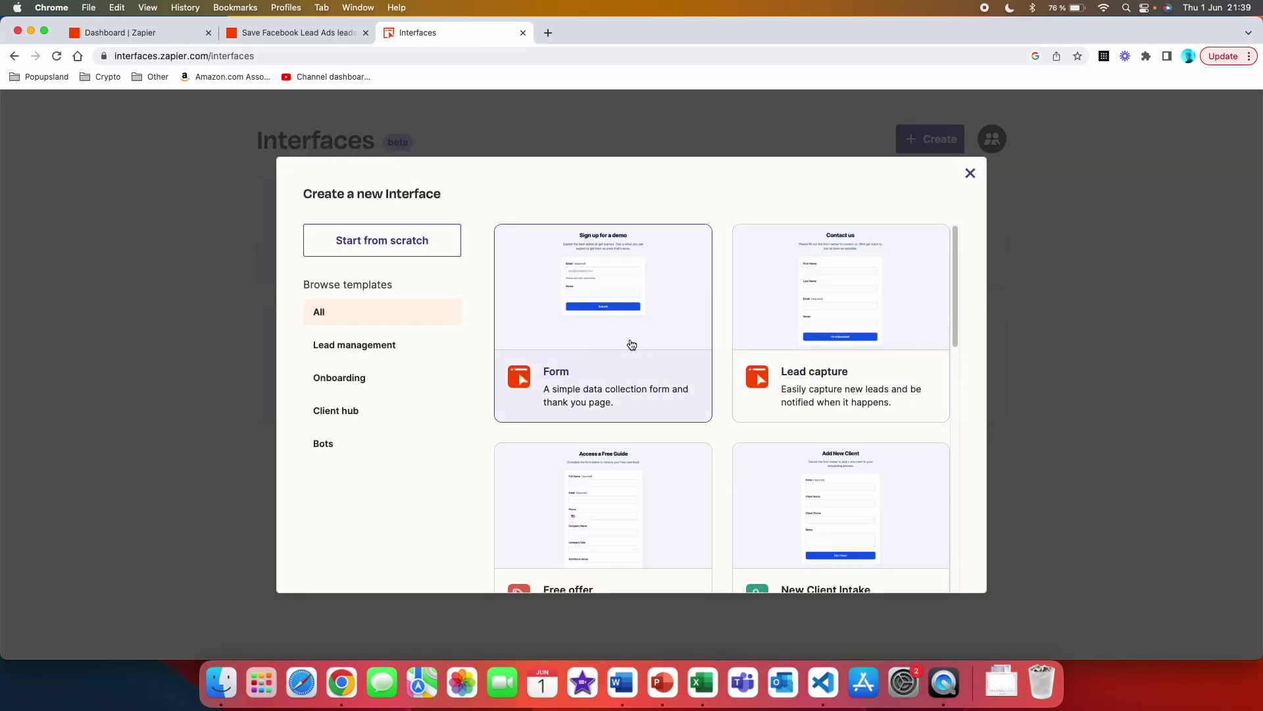
scroll(629, 344, "down", 2)
scroll(713, 347, "down", 8)
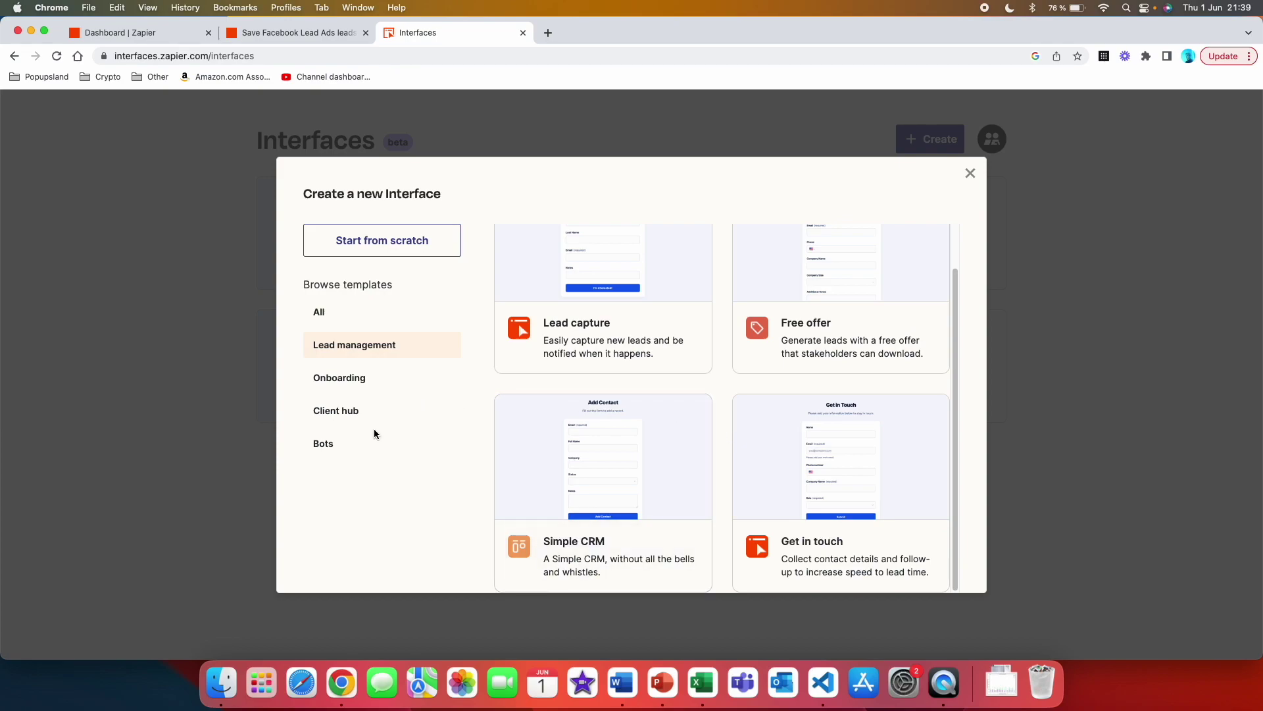
left_click(333, 445)
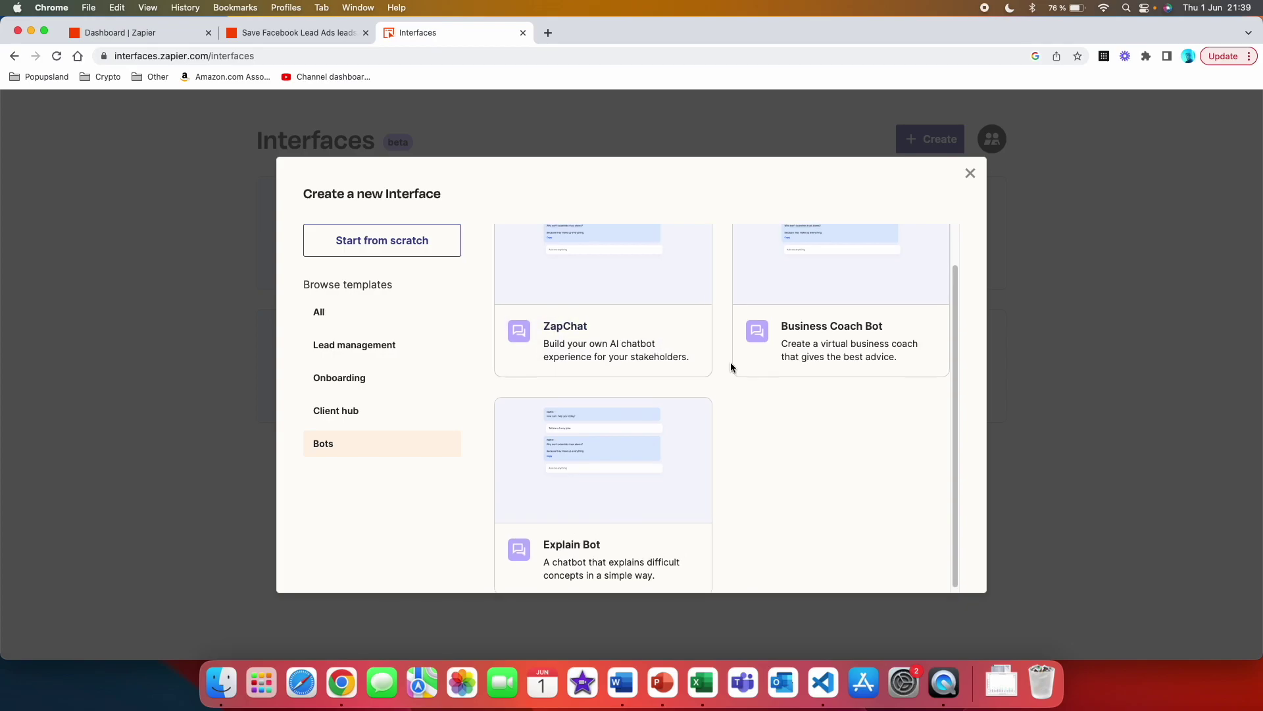
scroll(732, 366, "up", 2)
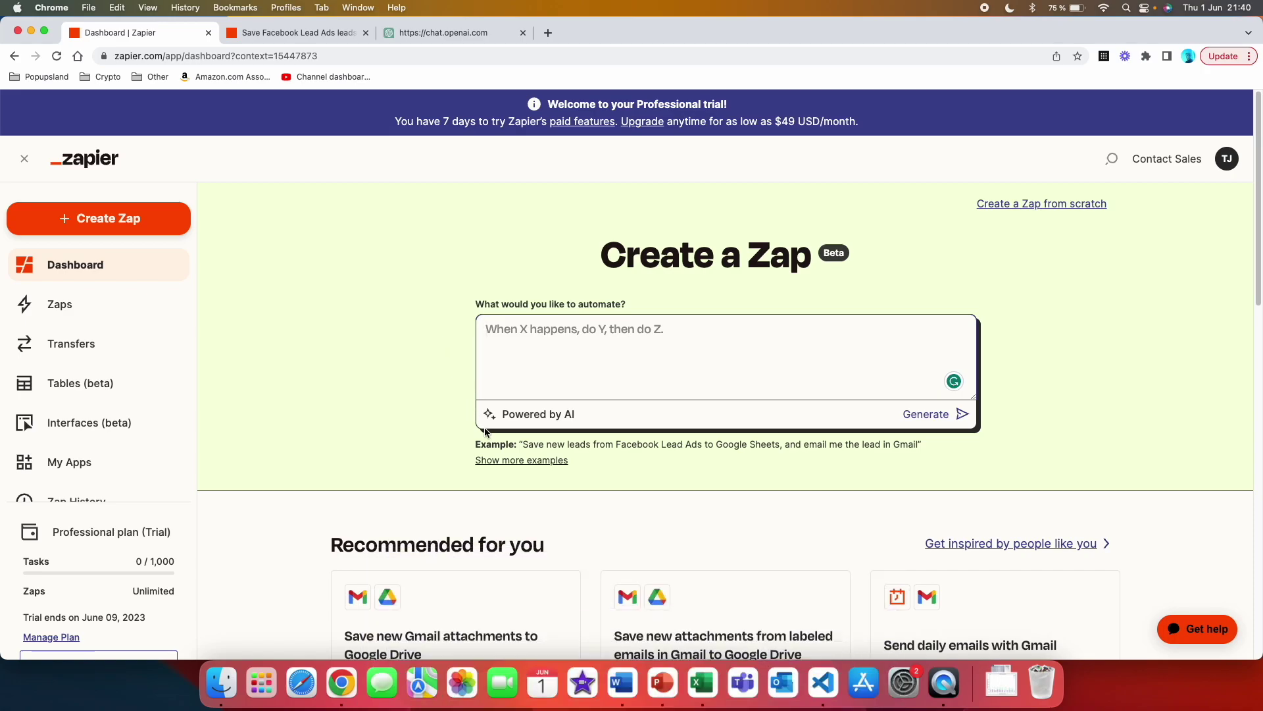
left_click(519, 466)
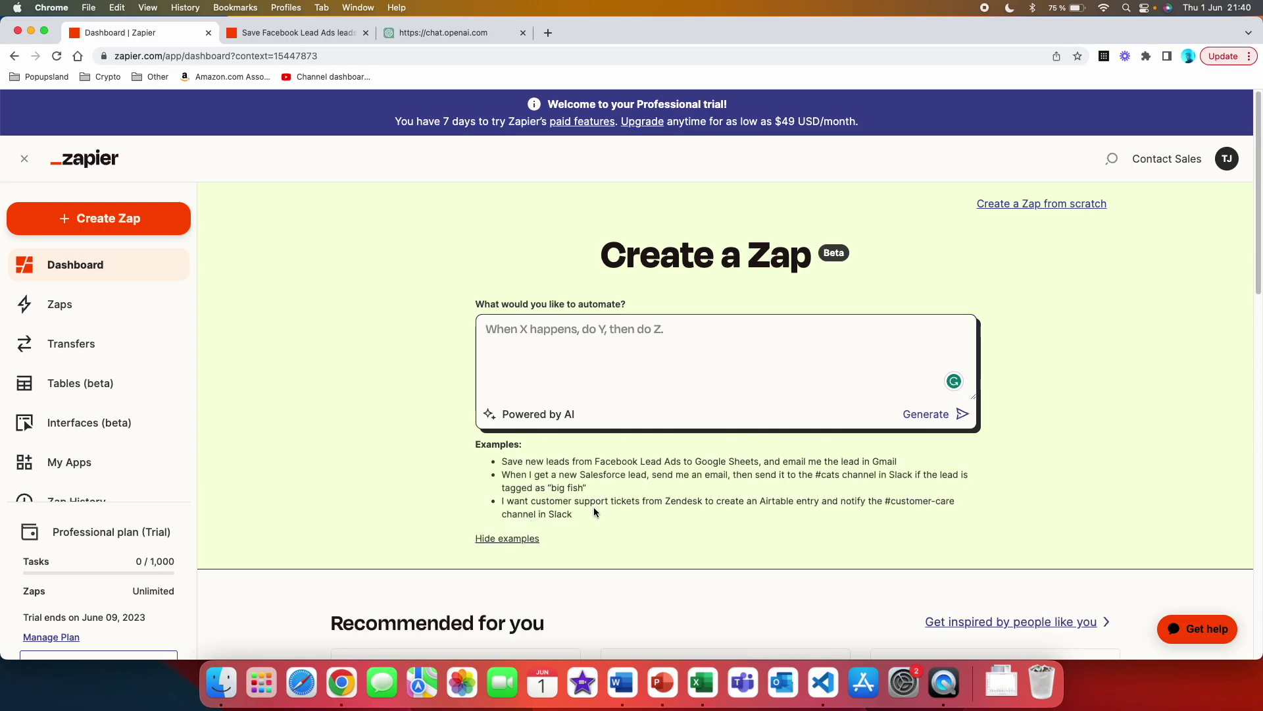
left_click_drag(574, 515, 502, 462)
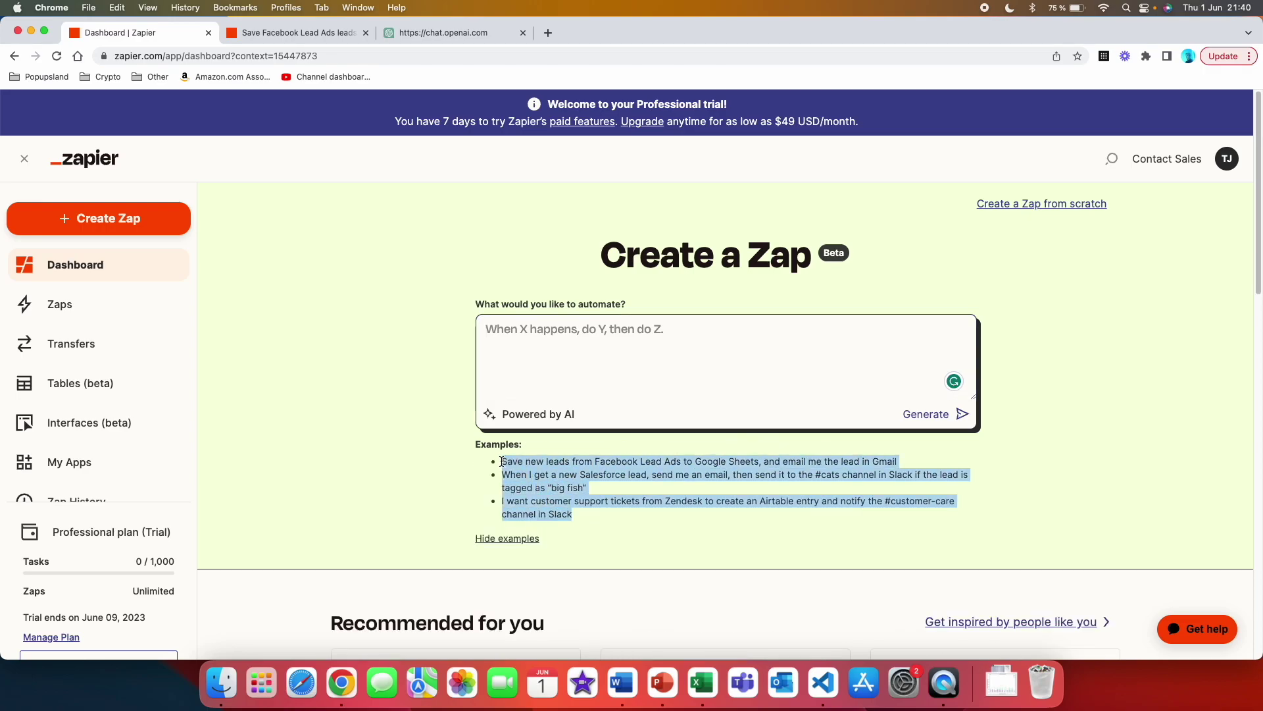
Step: With GPT-4 chosen, paste the three Zapier examples and ask for 20 similar ones for different apps
left_click(454, 33)
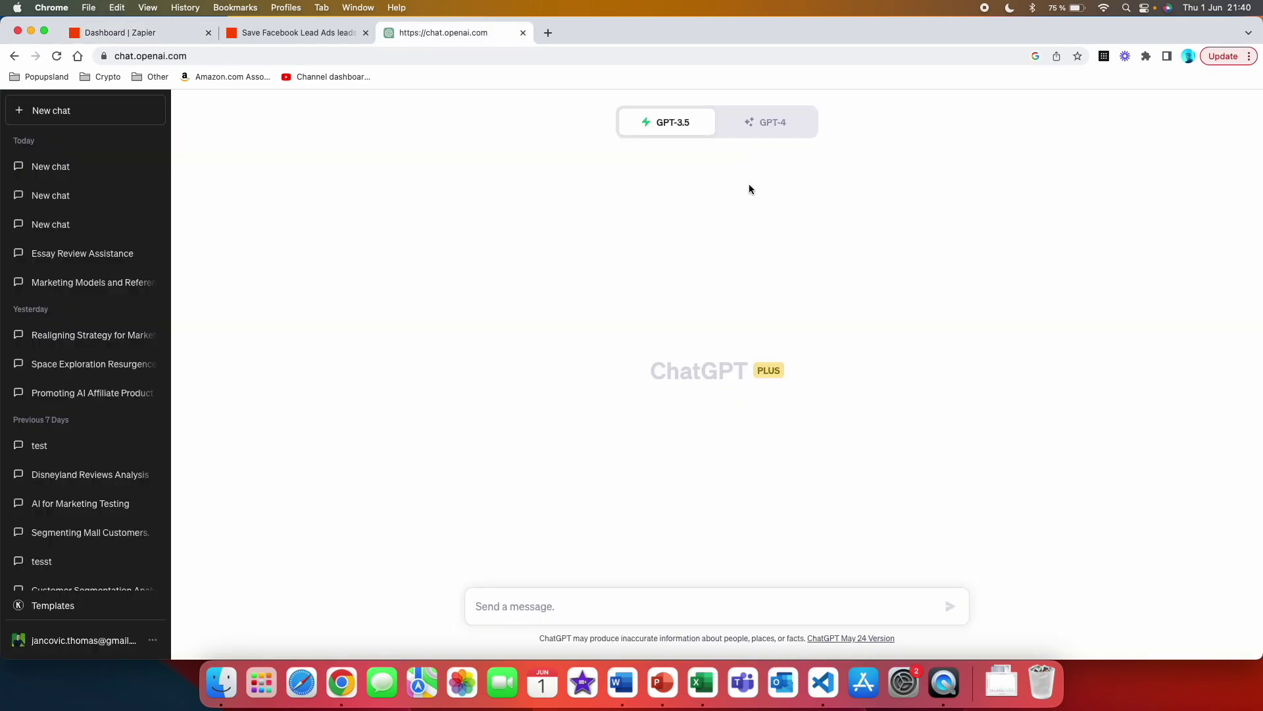
left_click(746, 133)
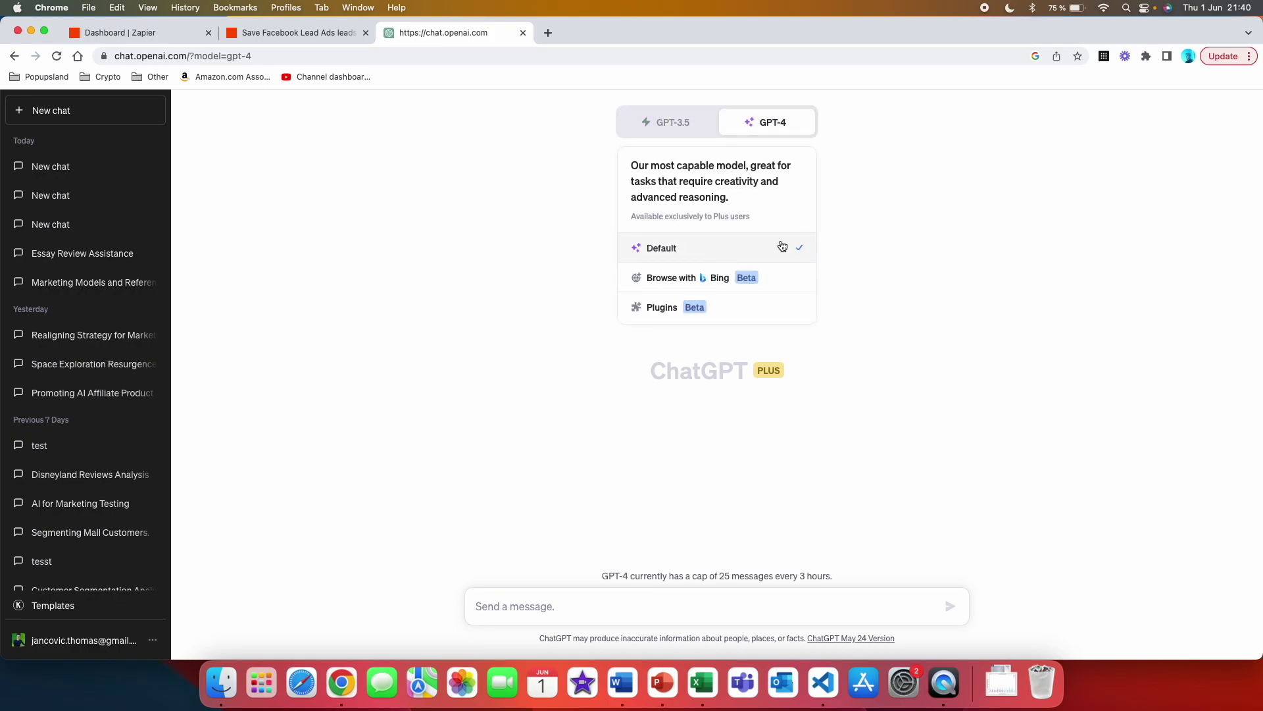
left_click(601, 603)
type("Please see the structure of these prompt examples that are used for Zapier ai to build Zaps.  Examples: -Save new leads from Facebook Lead Ads to Google Sheets, and email me the lead in Gmail -When I get a new Salesforce lead, send me an email, then send it to the #cats channel in Slack if the lead is tagged as \"big fish\" -I want customer support tickets from Zendesk to create an Airtable entry and notify the #customer-care channel in Slack")
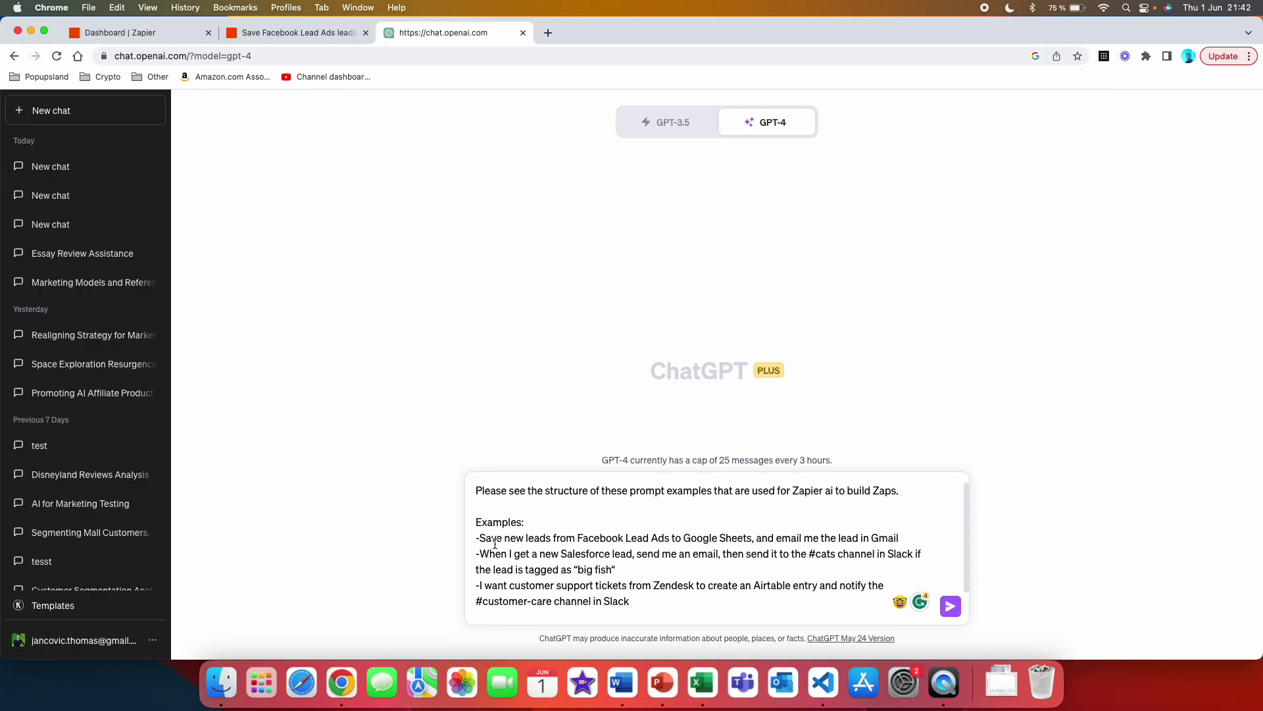
scroll(561, 560, "down", 1)
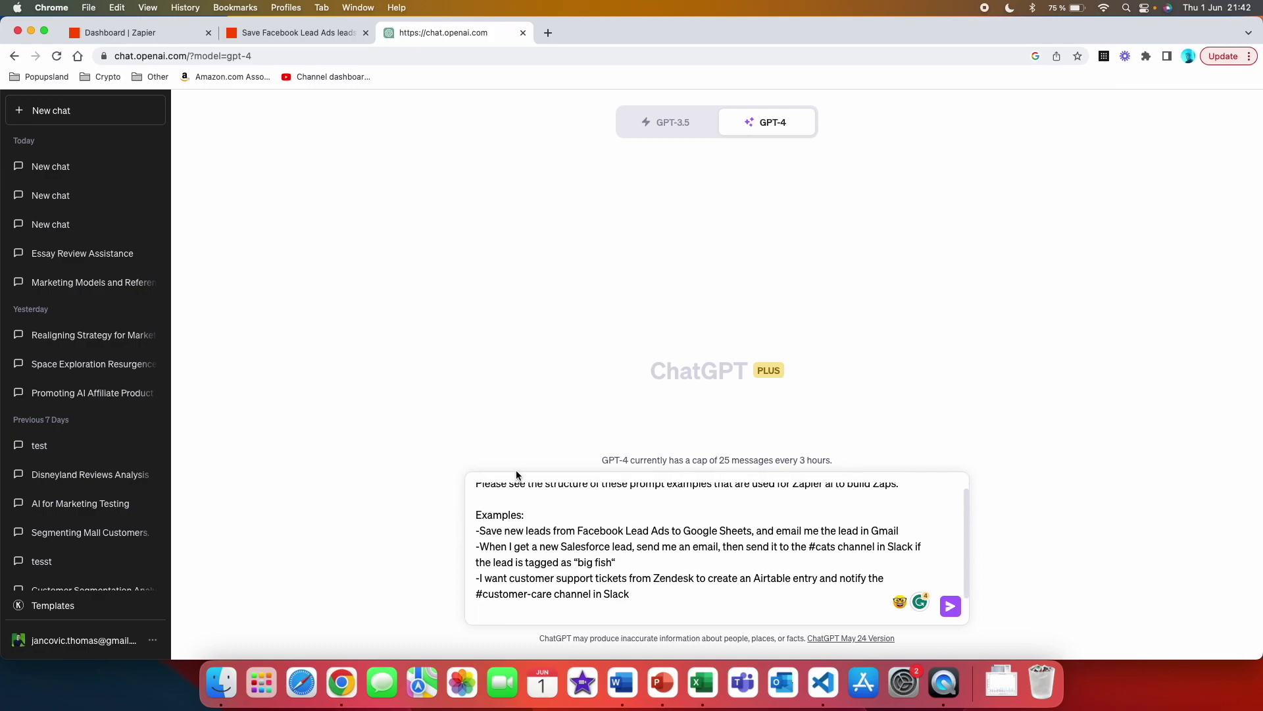
left_click(99, 33)
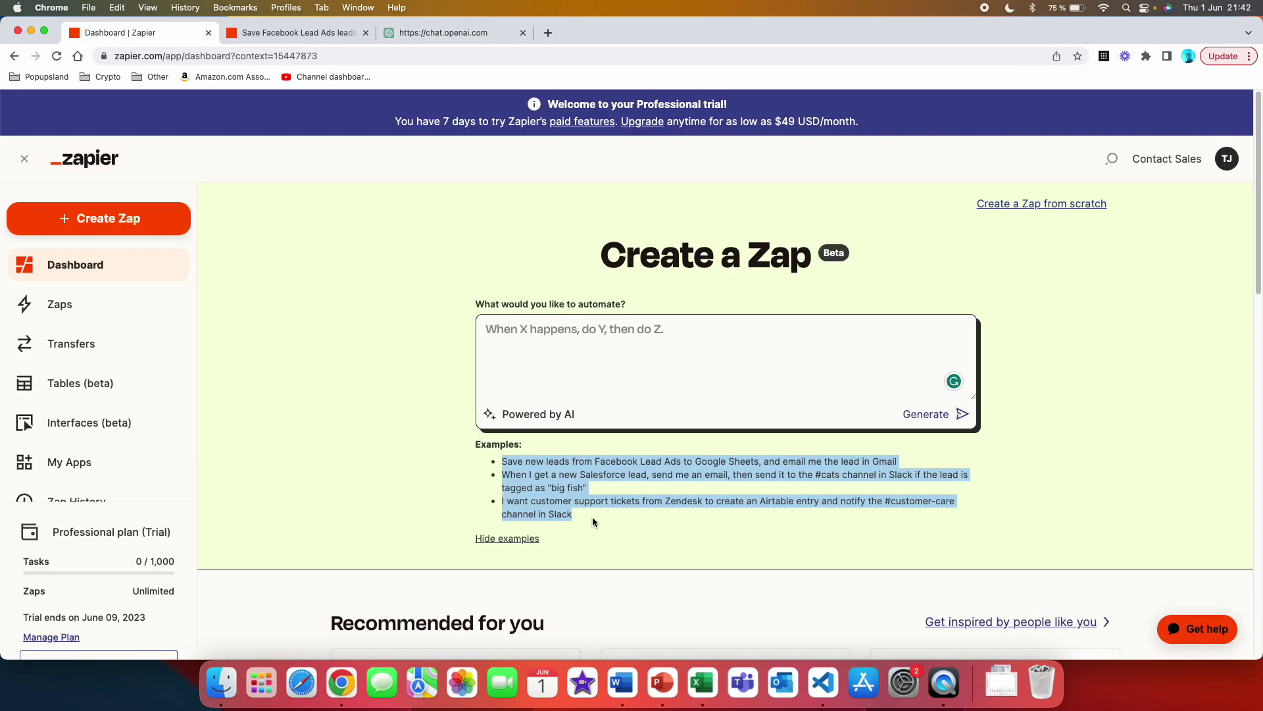
left_click(437, 33)
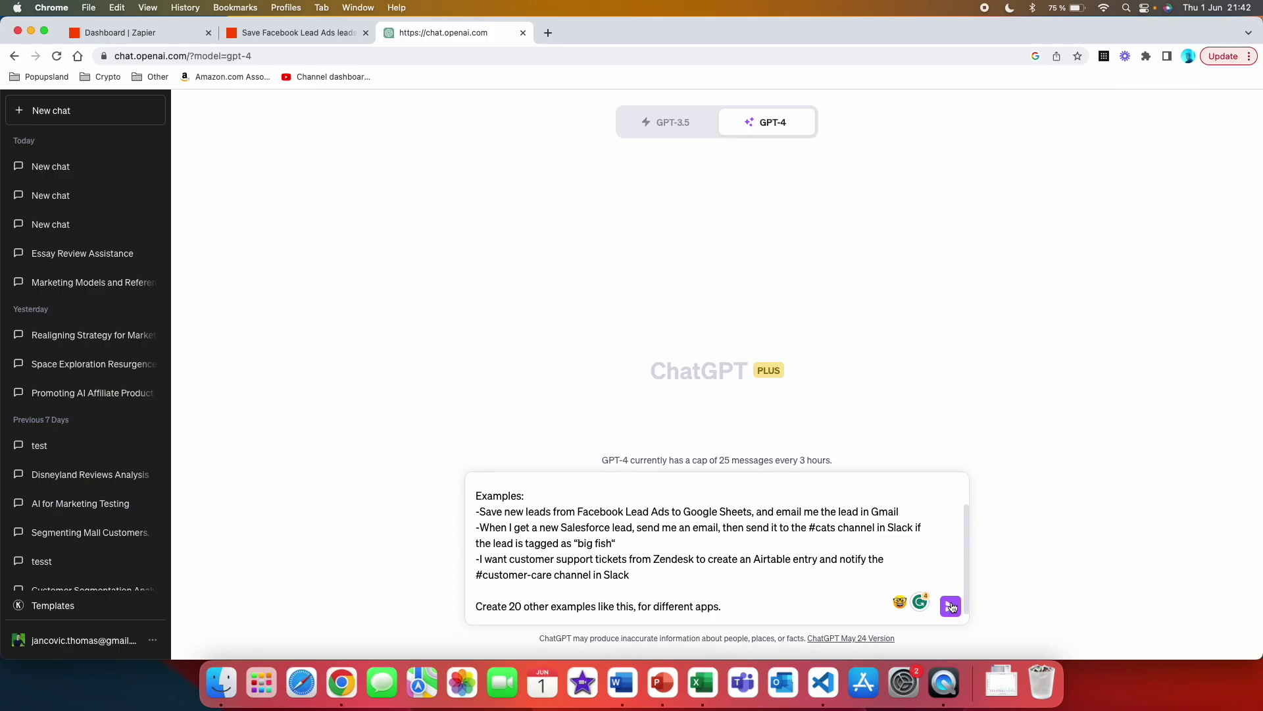
Step: Send the request, scroll GPT-4's reply, and select example 3 (Asana, Trello, Outlook)
left_click(951, 605)
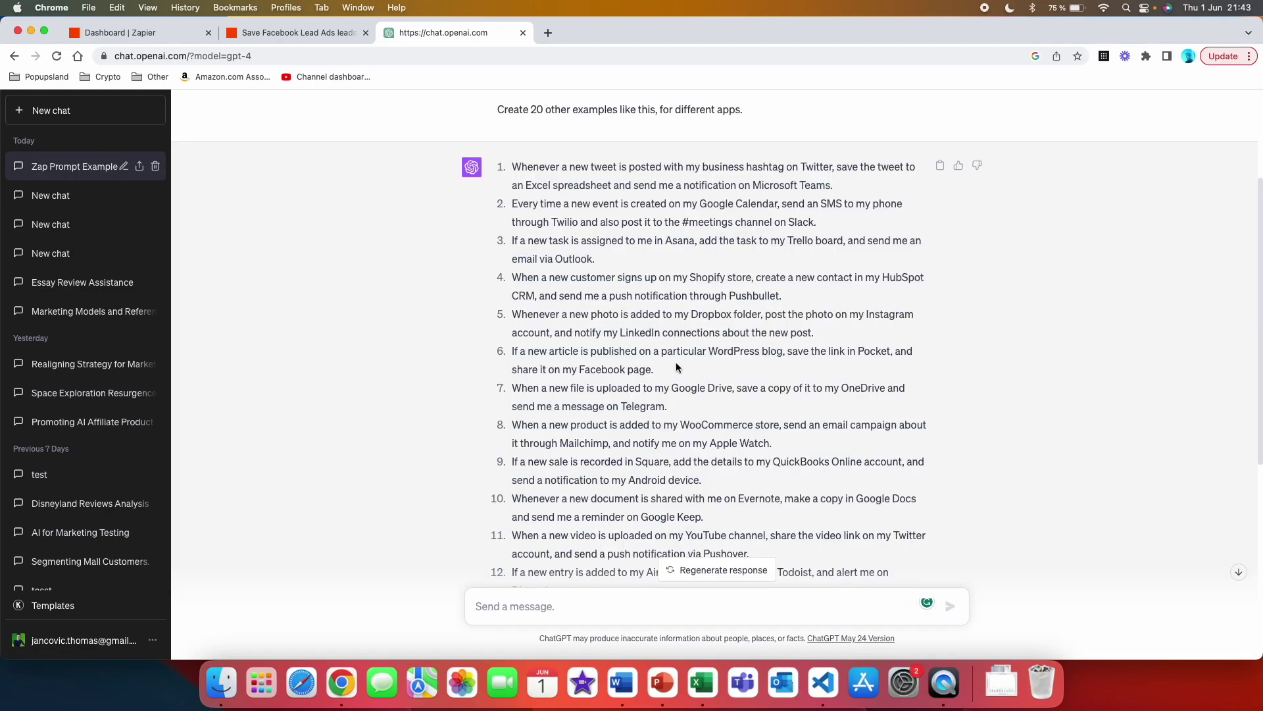
scroll(678, 366, "down", 2)
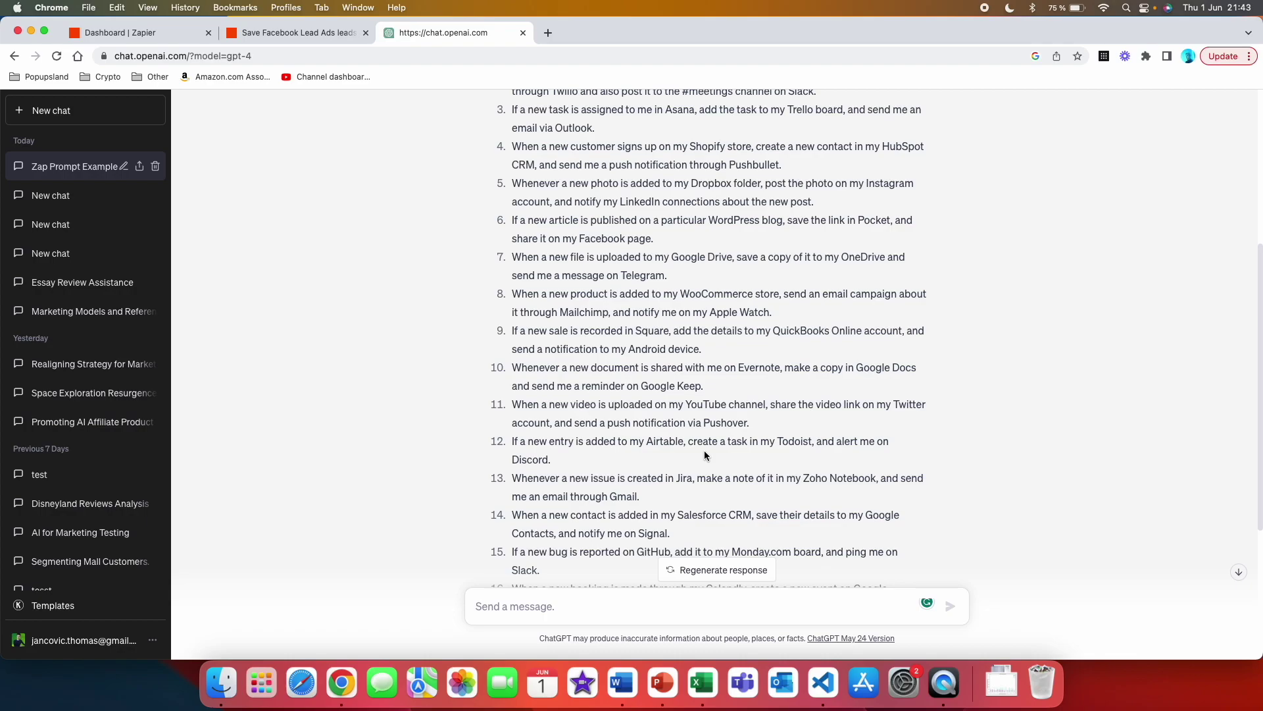
scroll(704, 455, "up", 5)
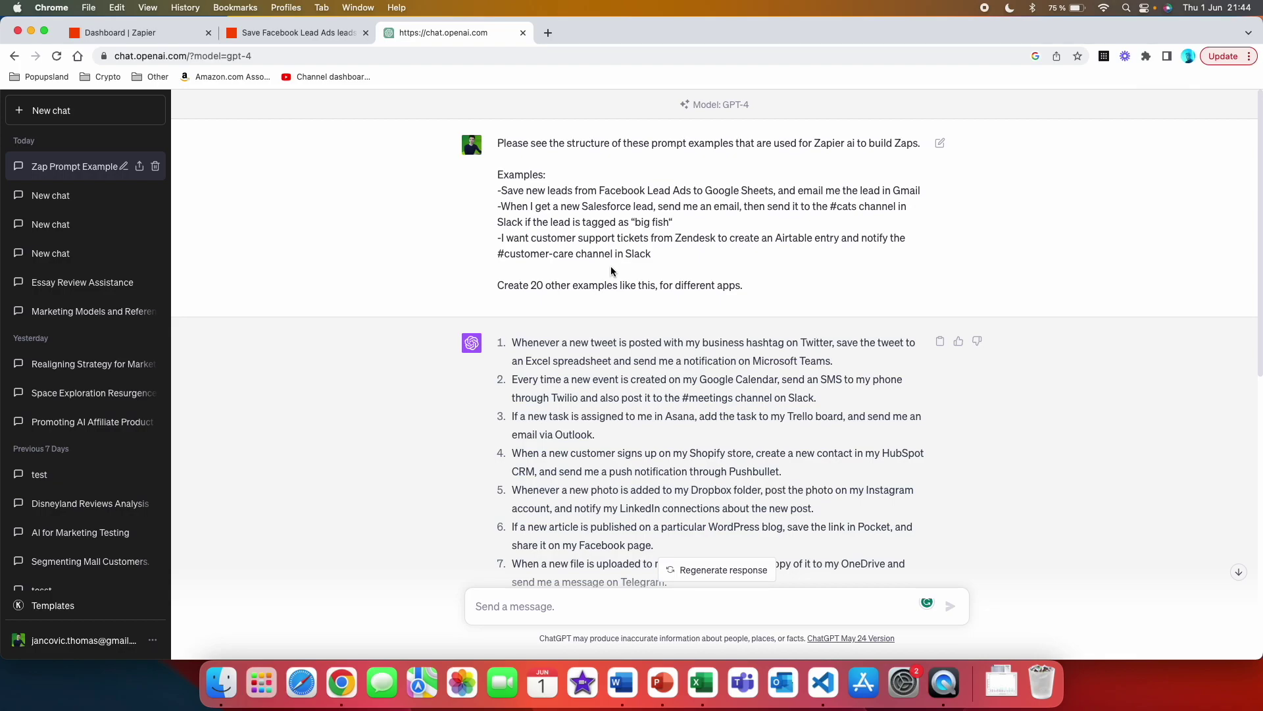
scroll(612, 270, "down", 2)
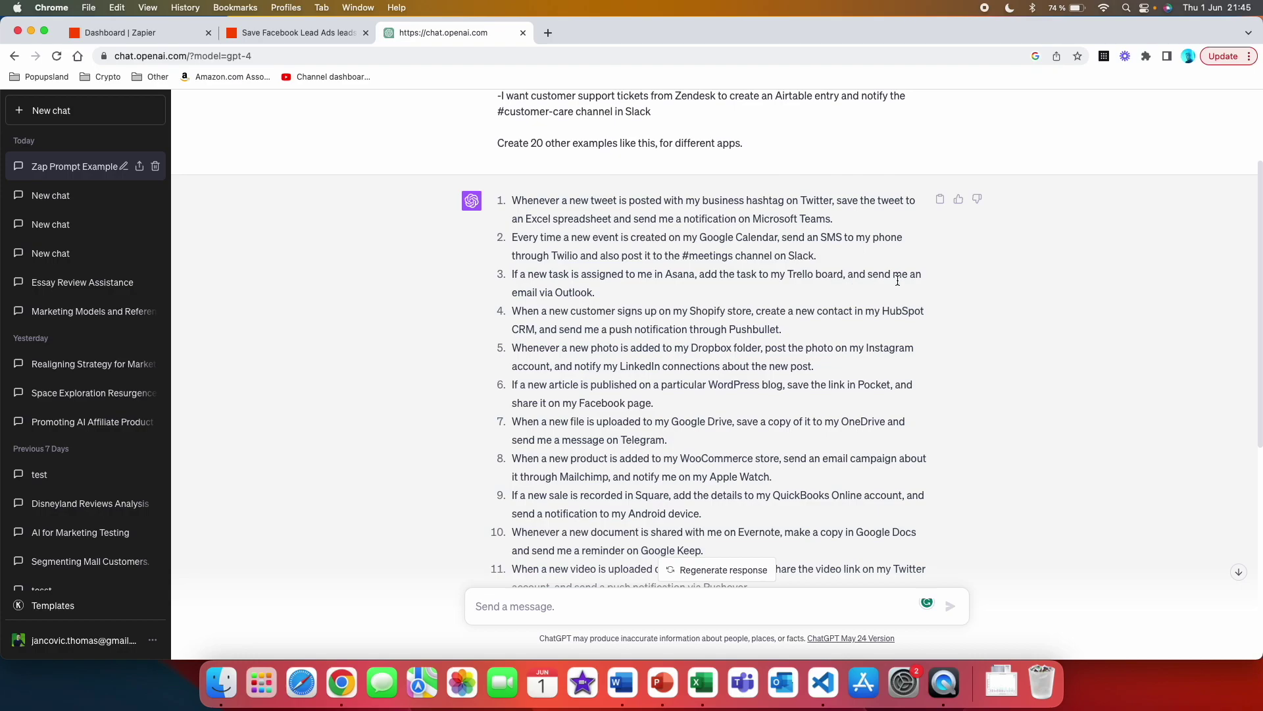
left_click_drag(596, 293, 512, 273)
key("super+c")
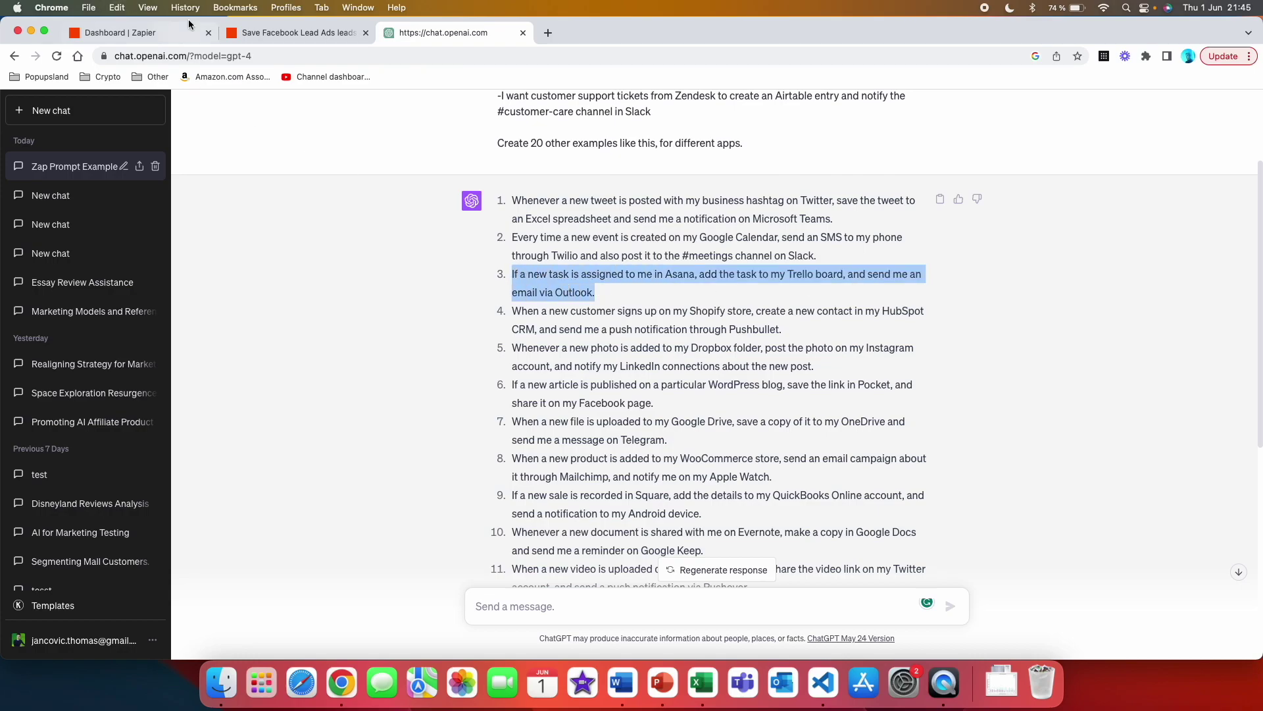
Step: Generate a Zap from the pasted Asana, Trello and Outlook prompt and open it for editing
left_click(132, 32)
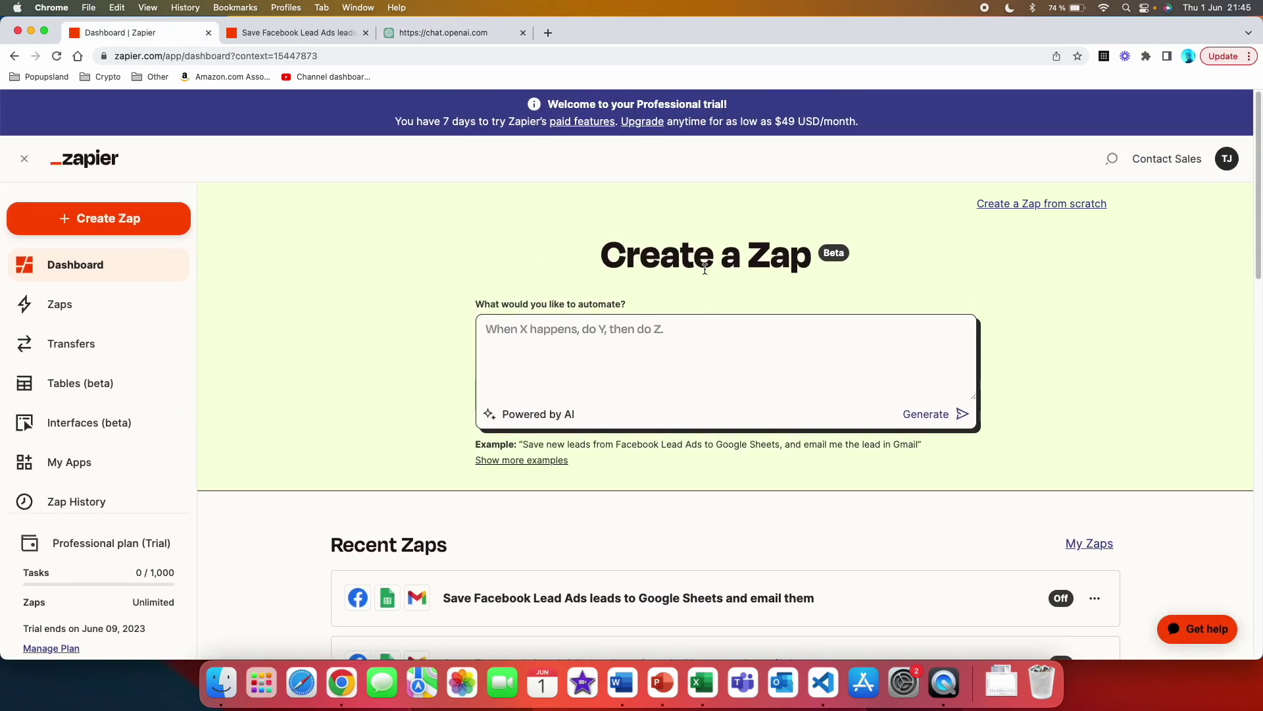
left_click(646, 341)
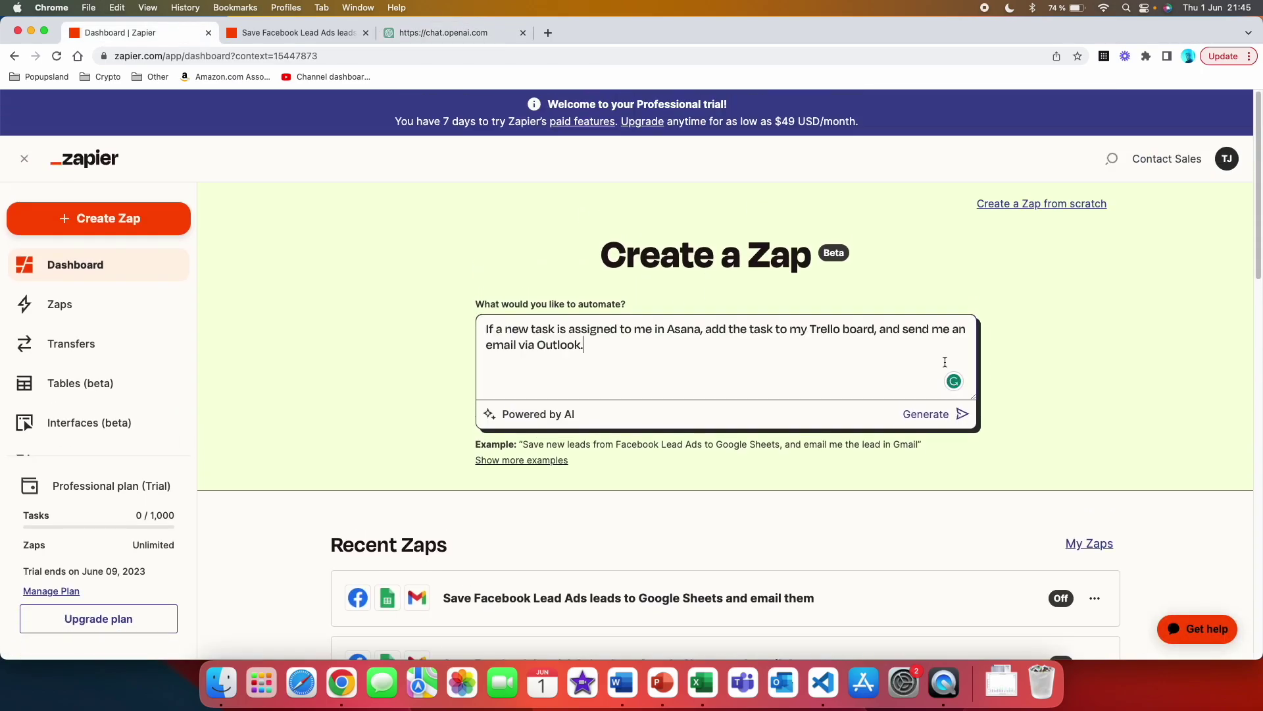
key("super+v")
left_click(962, 414)
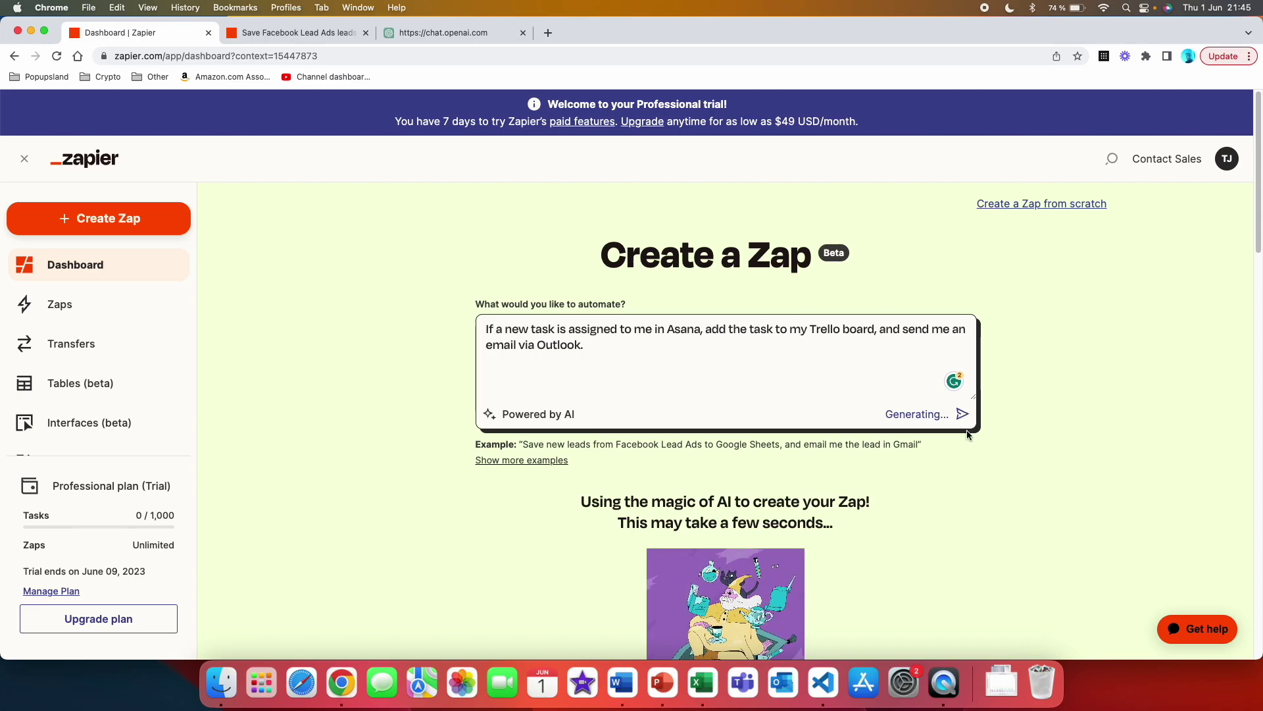
scroll(658, 488, "down", 3)
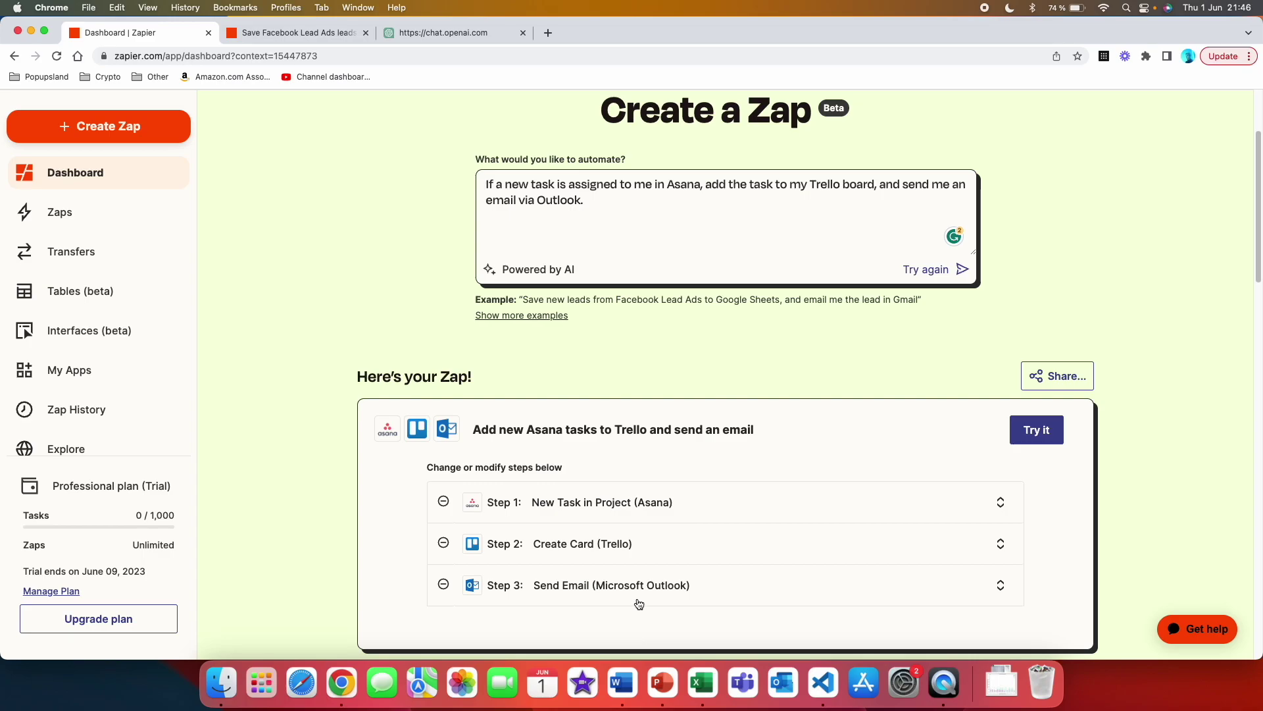
left_click(1037, 430)
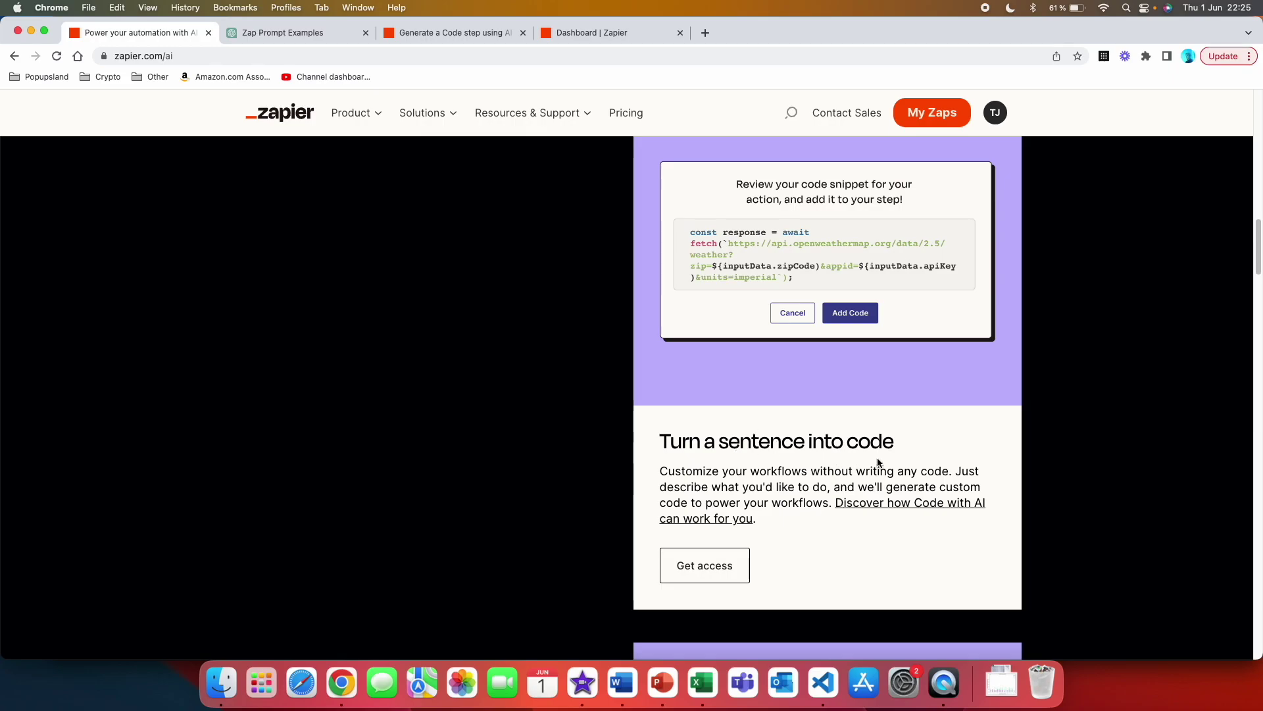
Step: Create a new Zap triggered by Code by Zapier's Run Python event, found by searching 'code'
key("super+4")
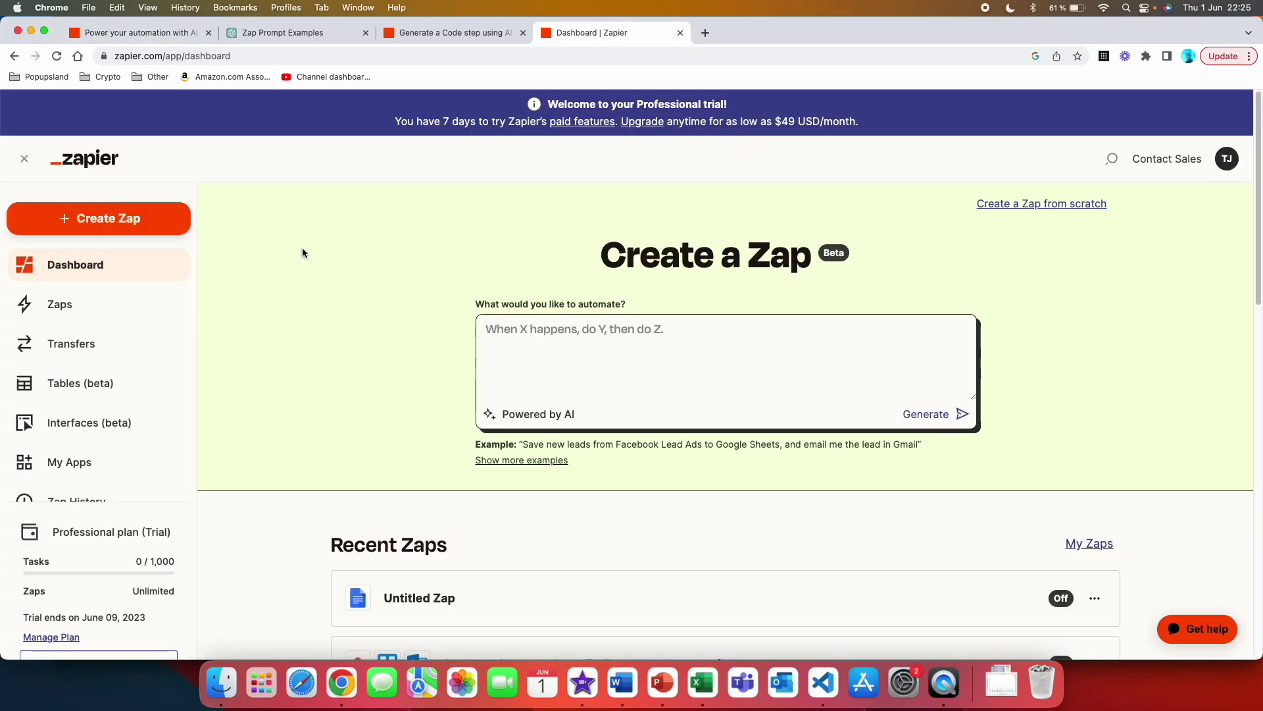
left_click(118, 221)
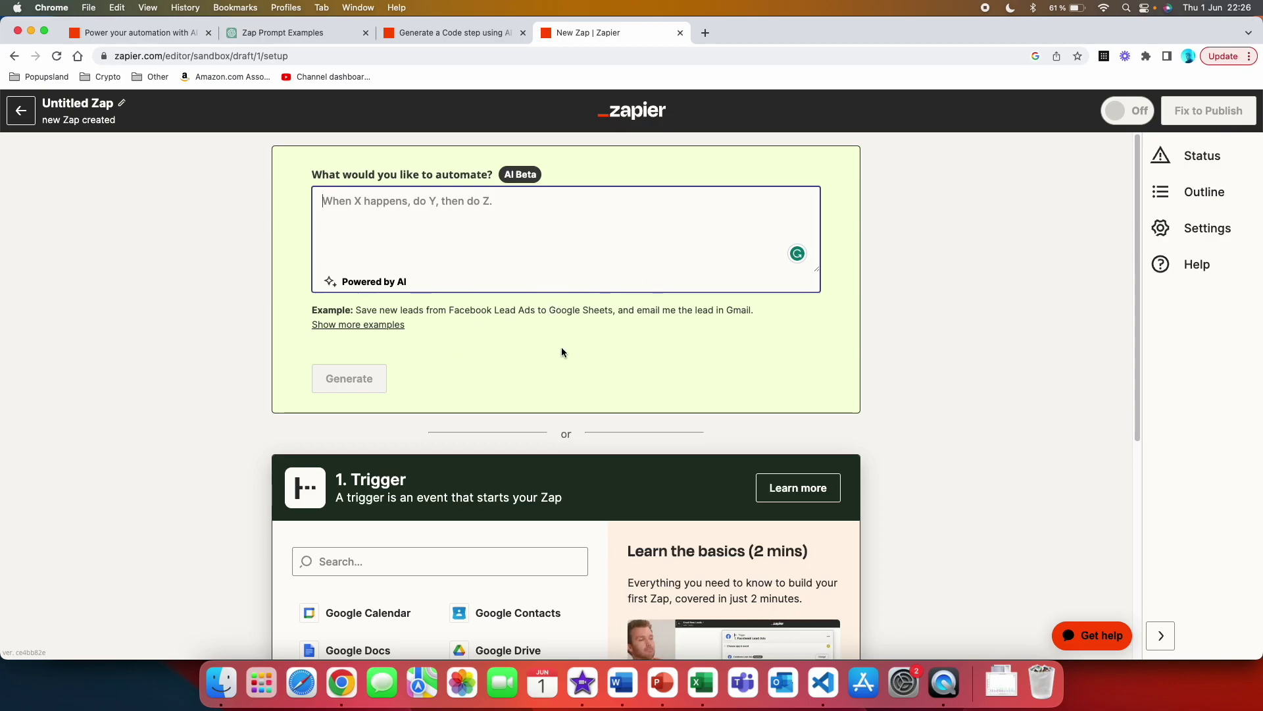
scroll(562, 347, "down", 4)
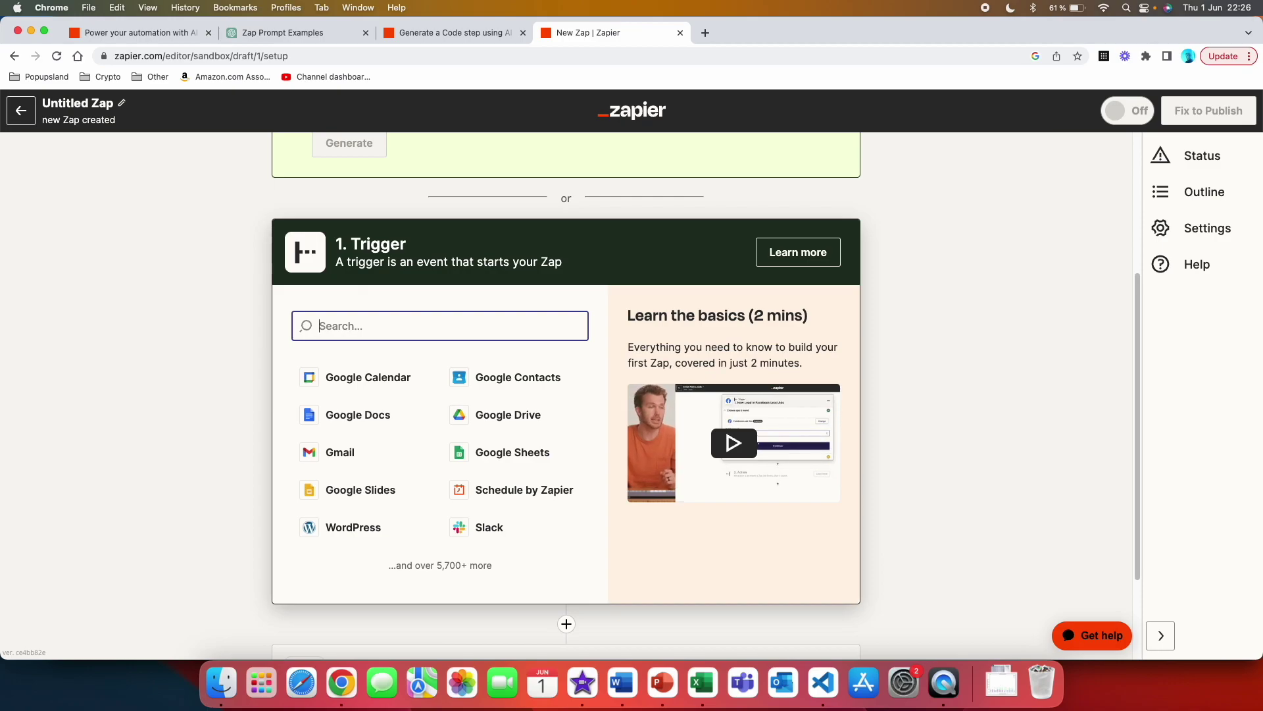
type("code")
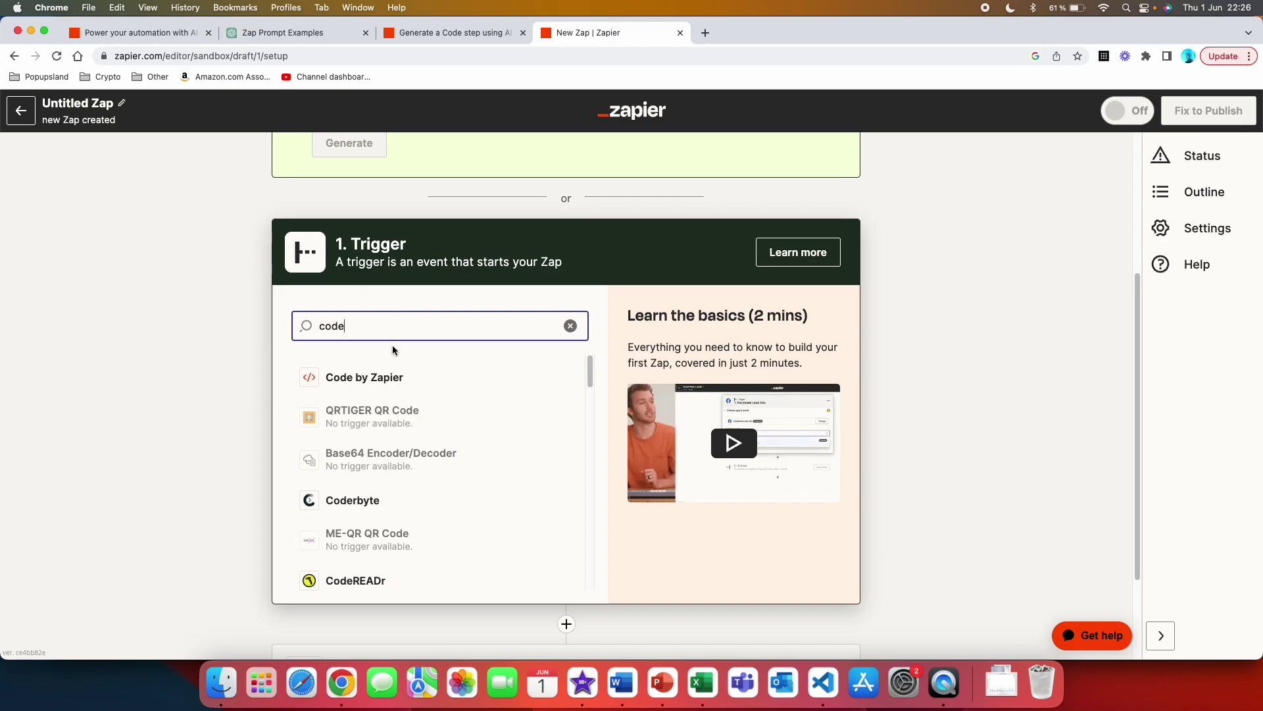
left_click(403, 379)
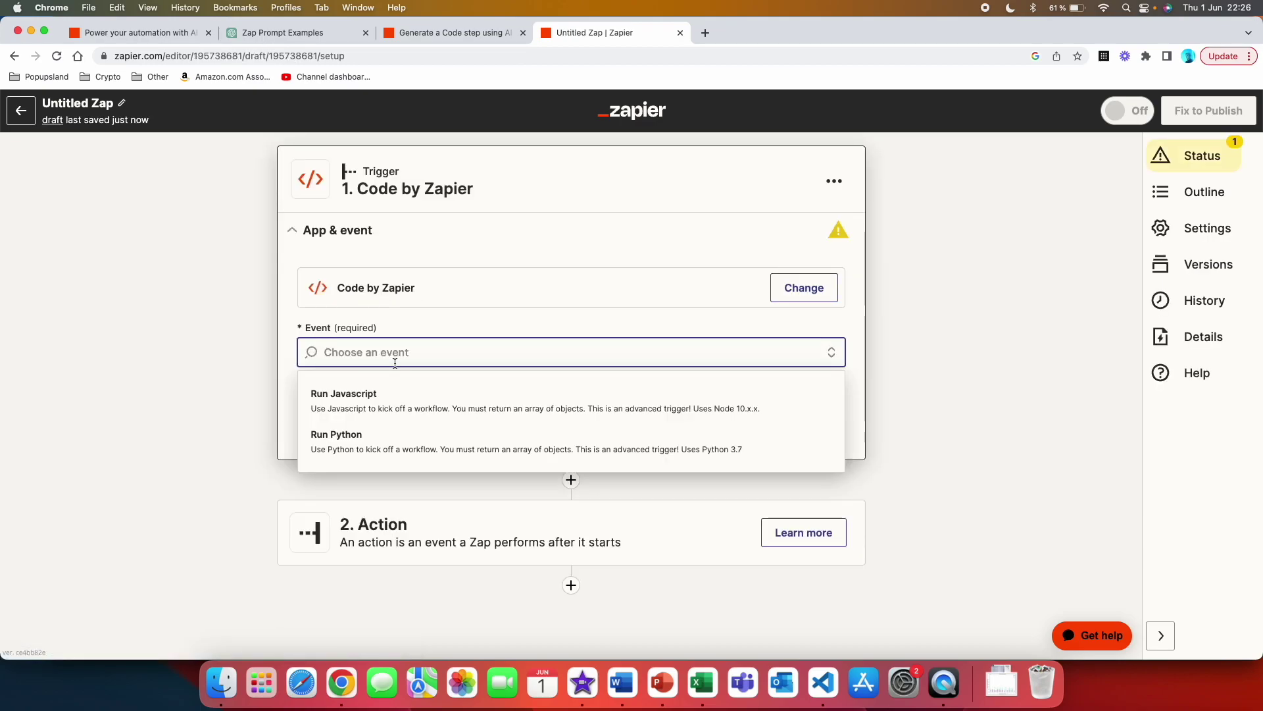
left_click(378, 446)
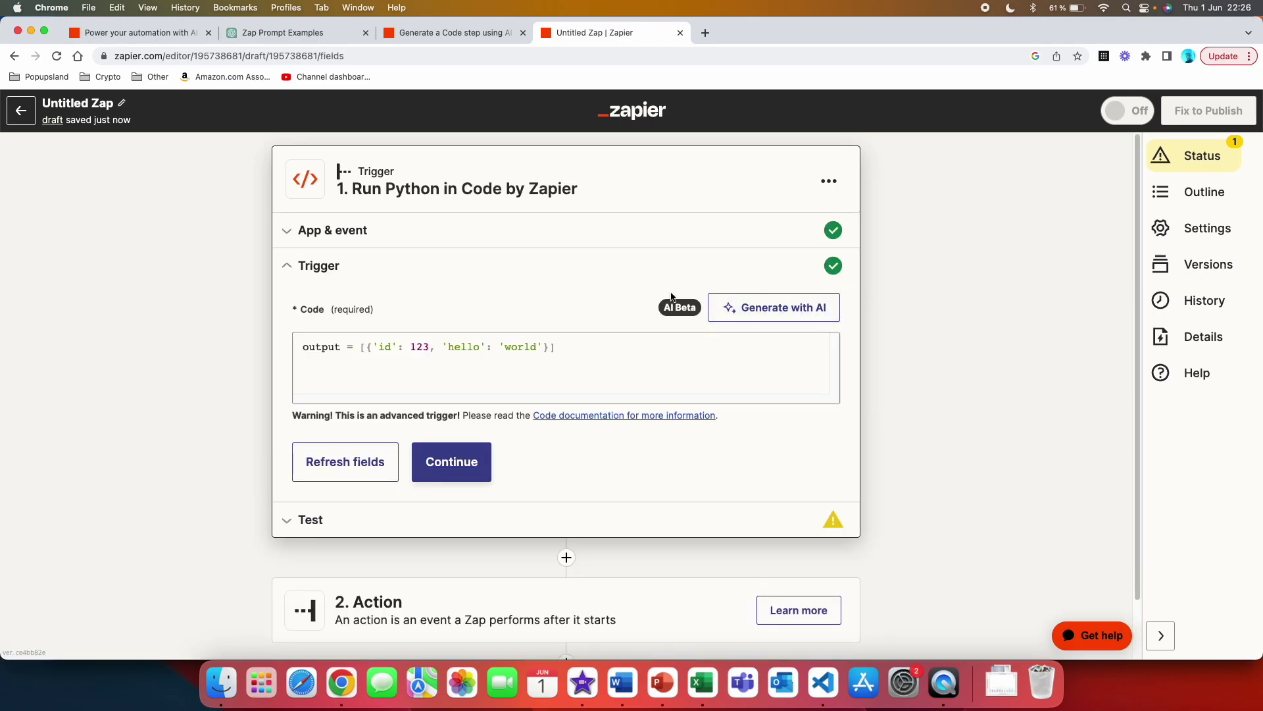
left_click(802, 320)
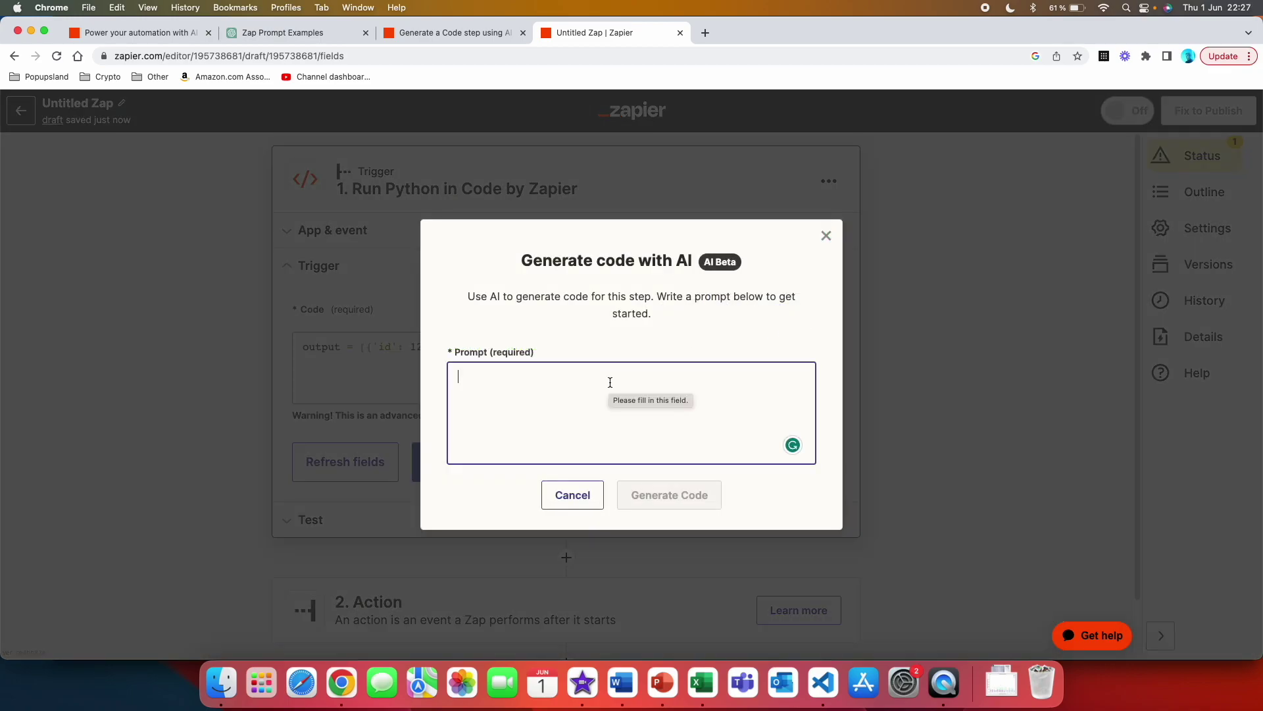
Step: Generate Python code that splits a full name into first and last, and add it to the trigger
type("Split the full name input into first name and last name.")
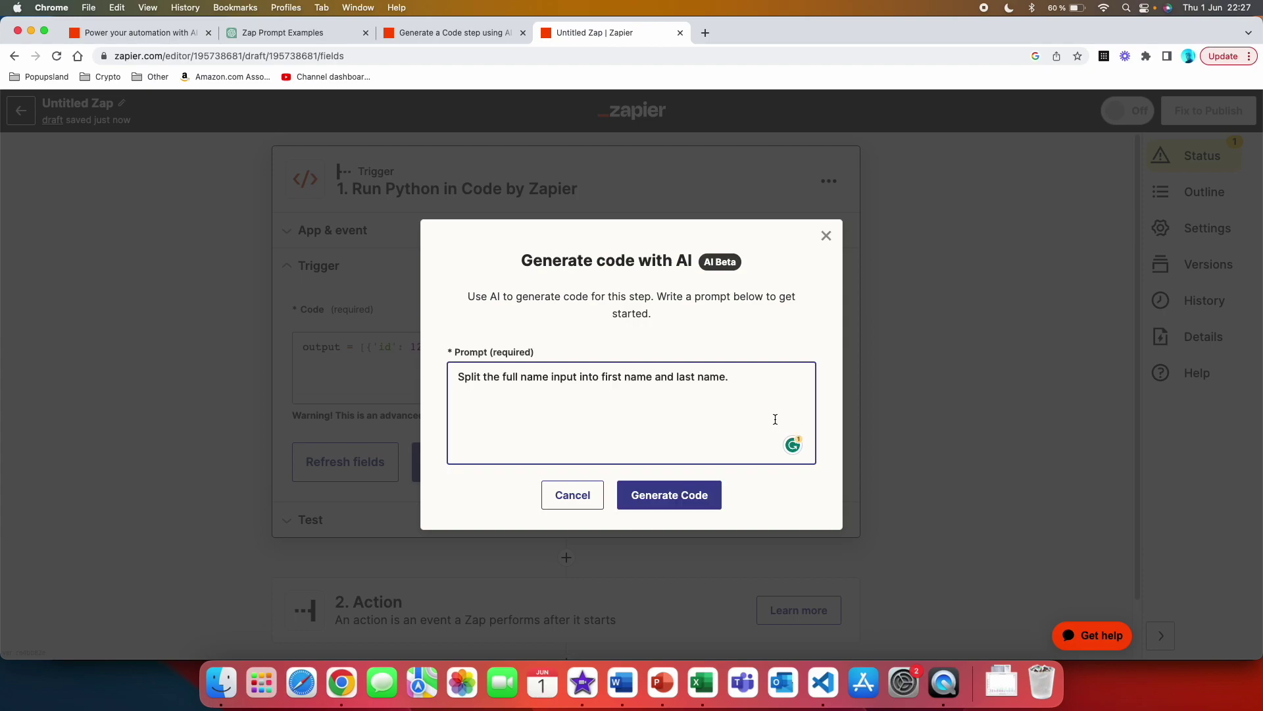
left_click(680, 501)
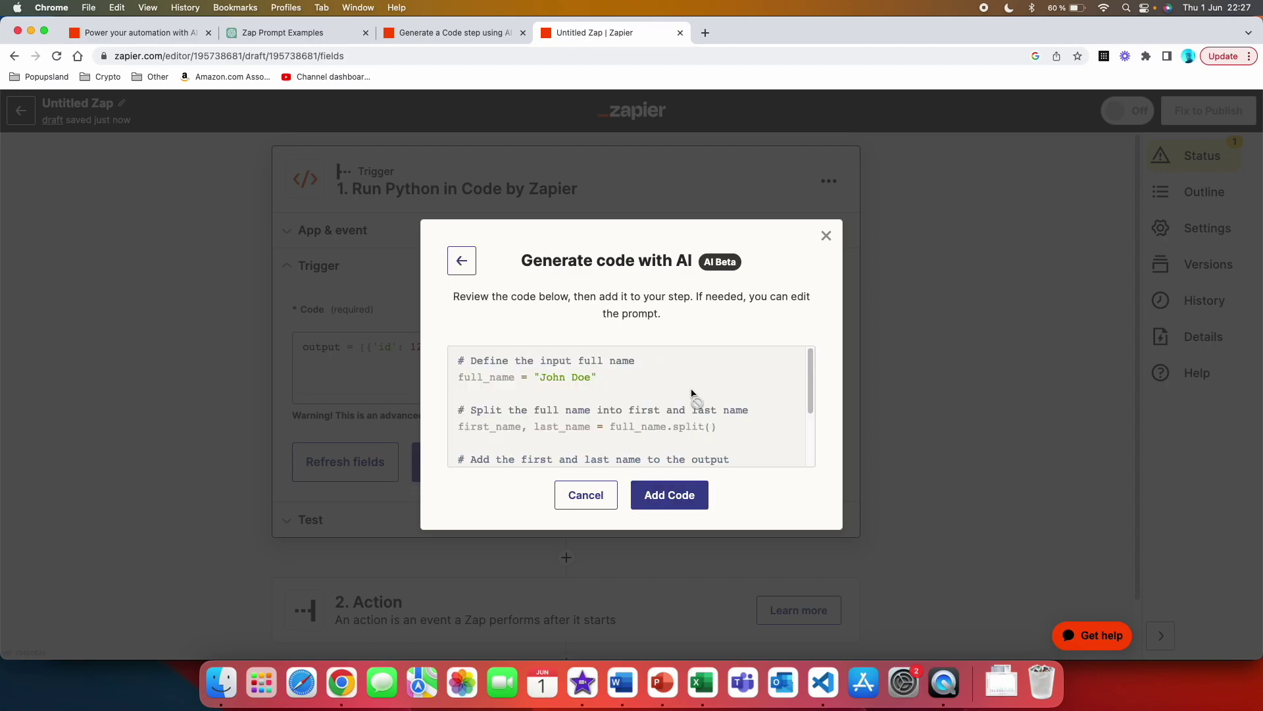
scroll(705, 405, "down", 5)
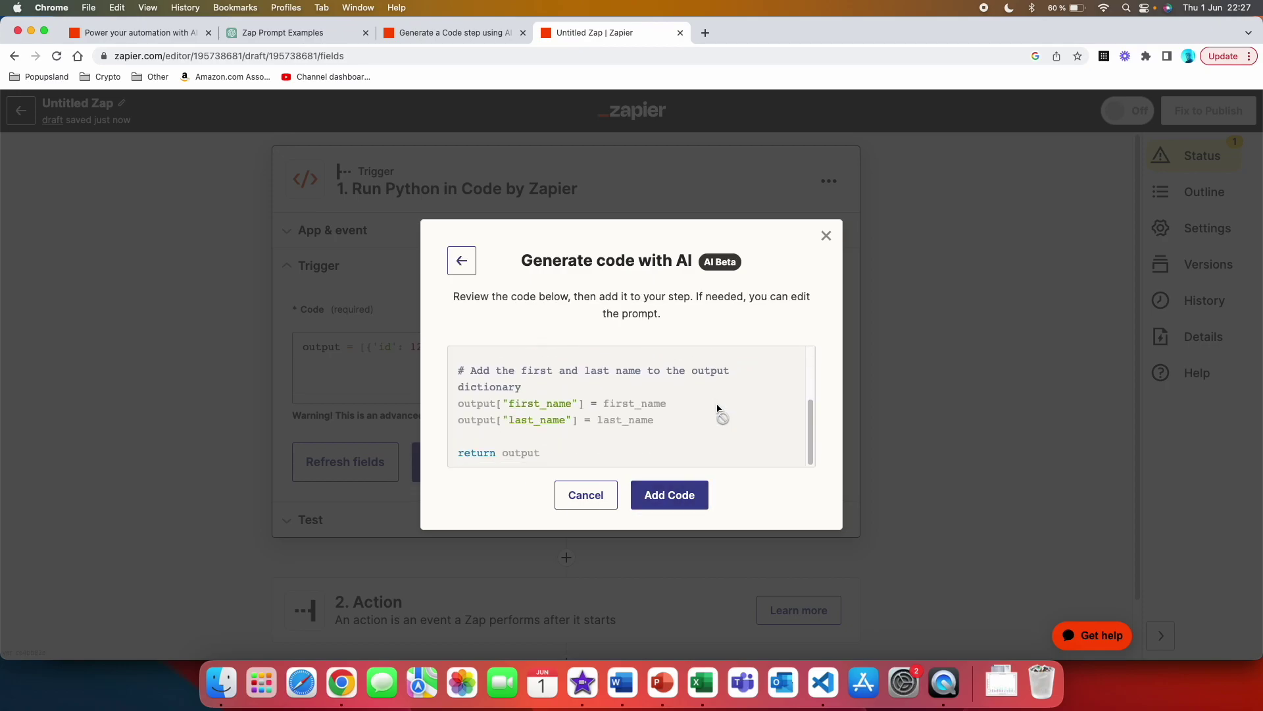
left_click(669, 495)
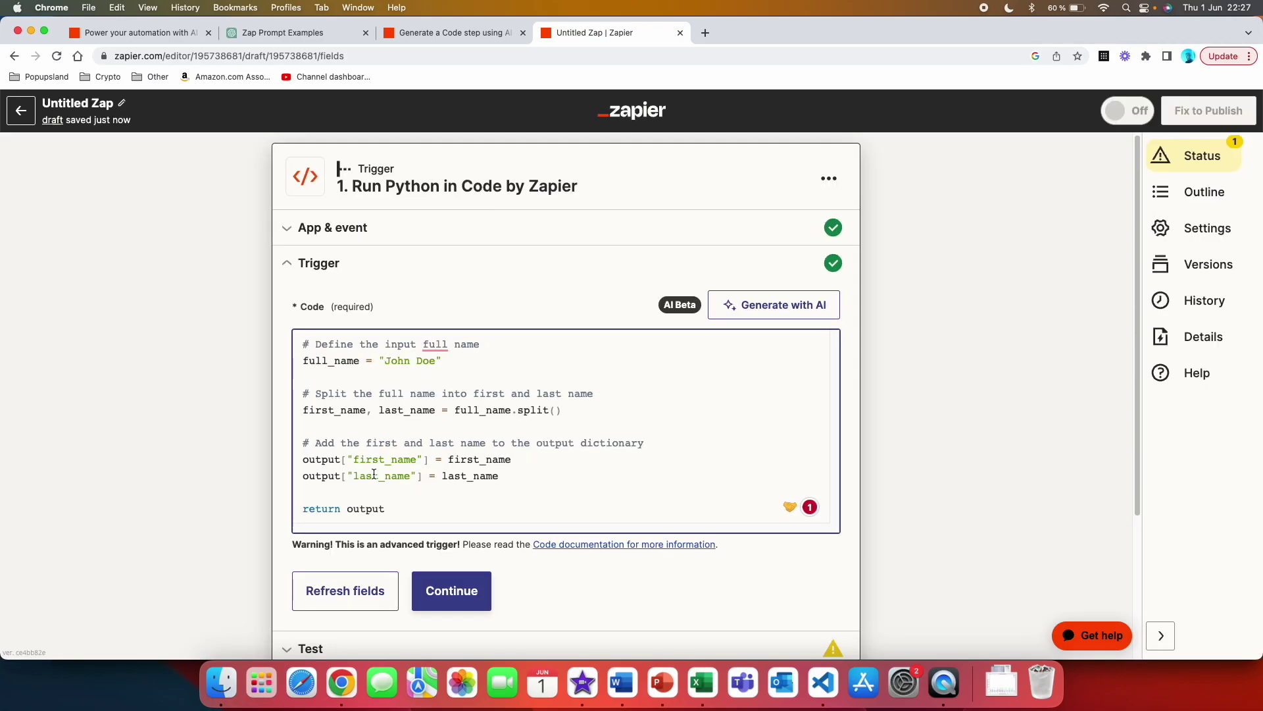
scroll(421, 467, "down", 1)
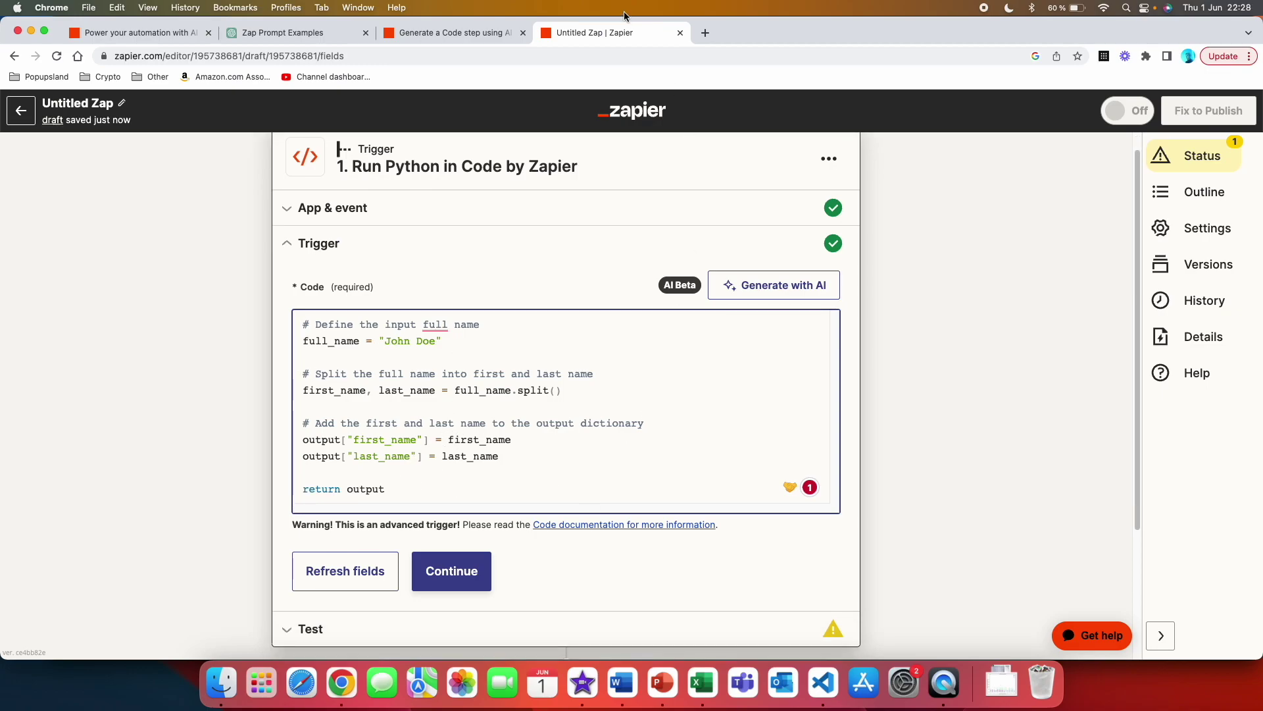
left_click(454, 32)
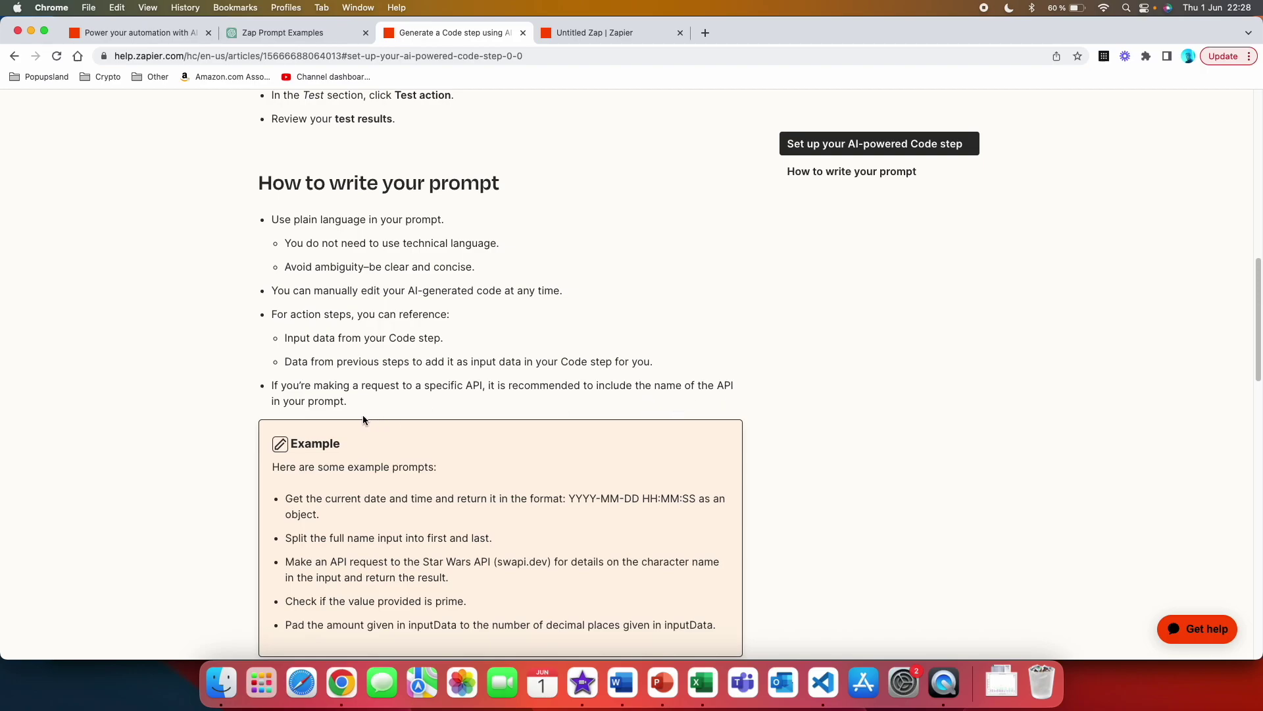
Step: Scroll the help article to the example prompts under How to write your prompt
scroll(404, 575, "down", 1)
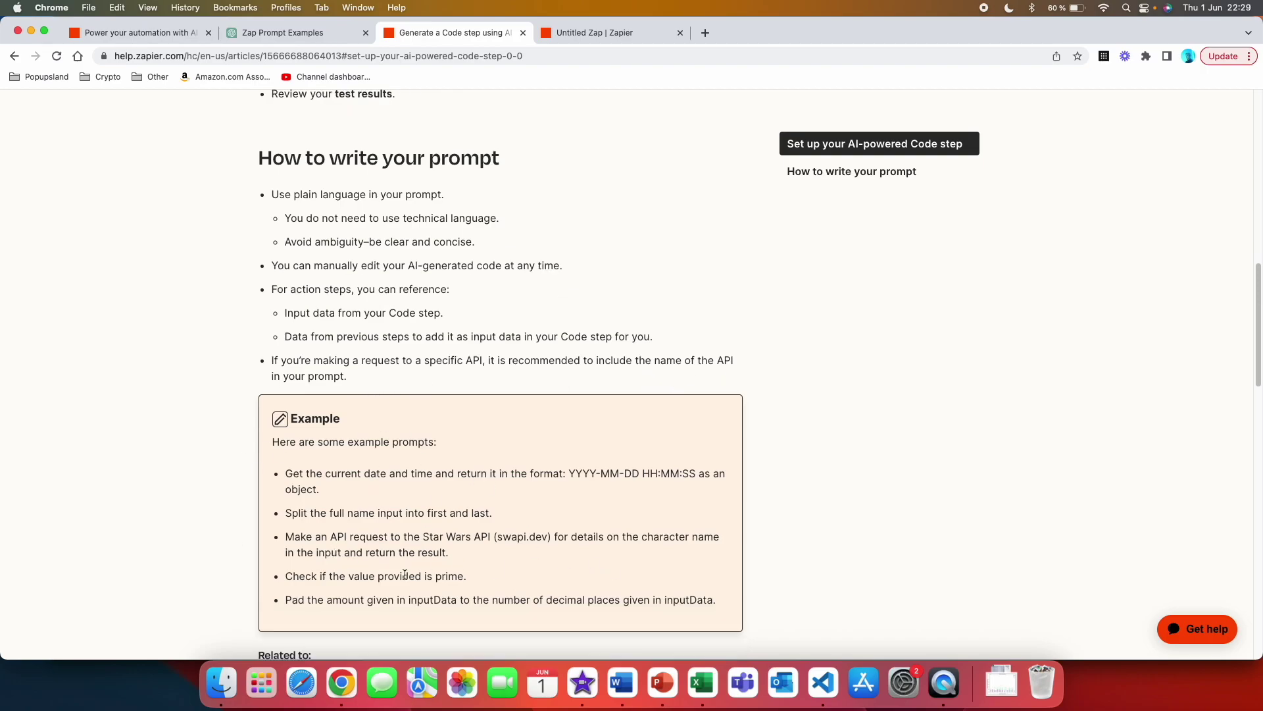